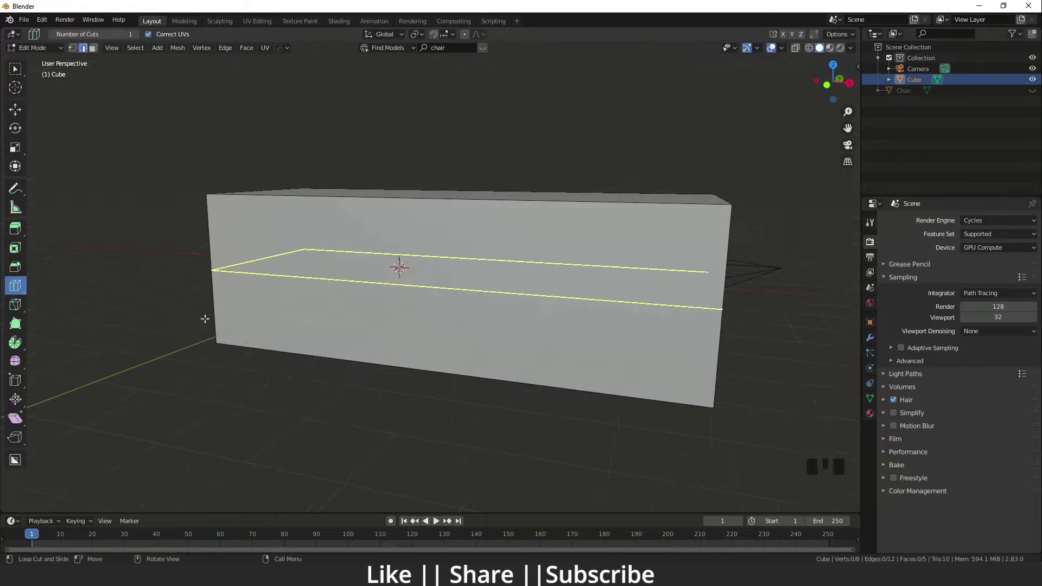
{"action": "left_click", "coordinate": [212, 276]}
{"action": "left_click", "coordinate": [293, 195]}
{"action": "key", "text": "ctrl+b"}
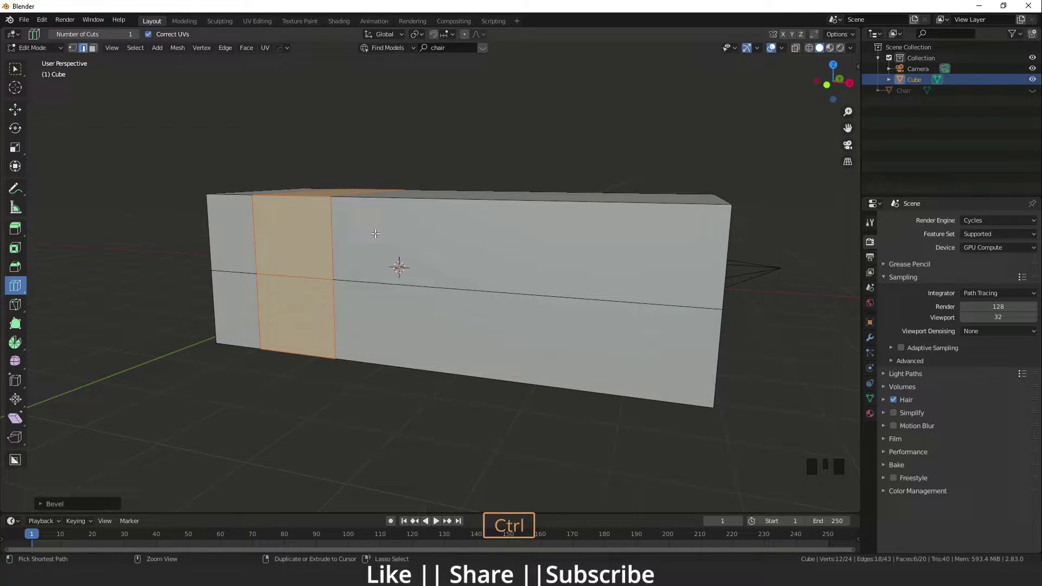
{"action": "left_click", "coordinate": [375, 234]}
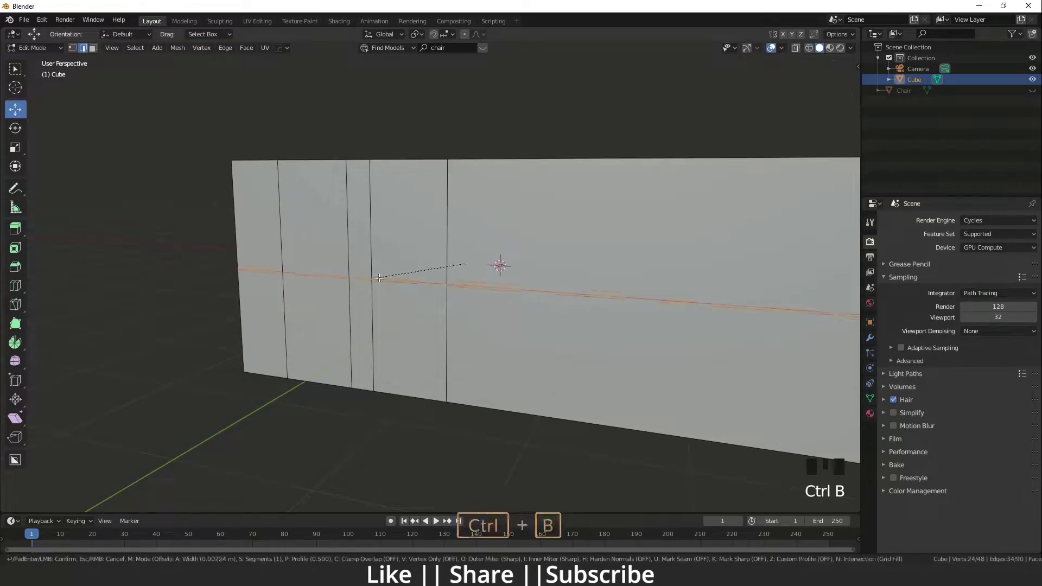
{"action": "middle_click_drag", "start_coordinate": [500, 263], "coordinate": [462, 250], "text": "shift"}
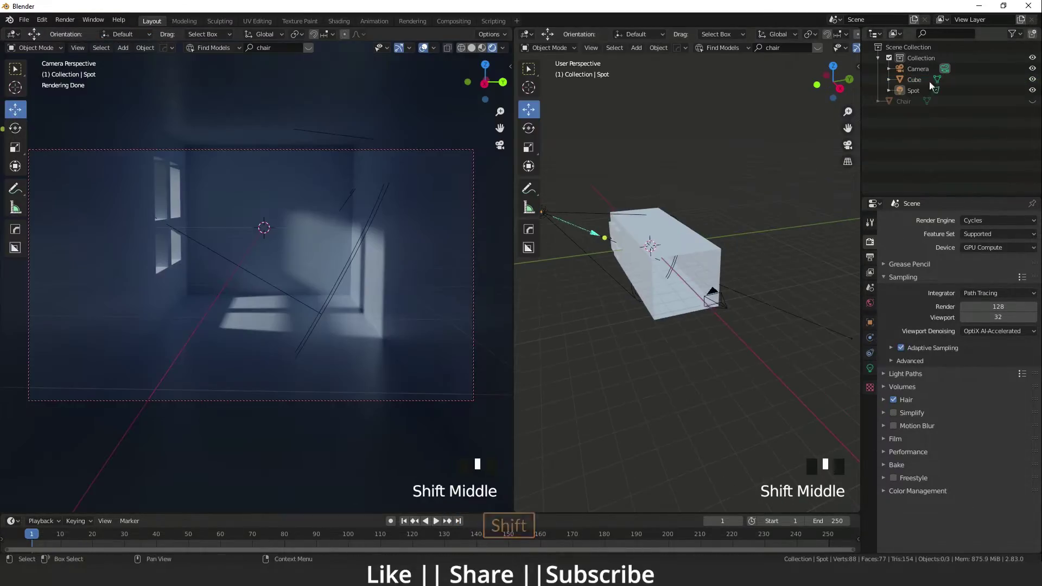
{"action": "scroll", "coordinate": [686, 255], "scroll_direction": "up", "scroll_amount": 4}
{"action": "middle_click_drag", "start_coordinate": [687, 256], "coordinate": [714, 236]}
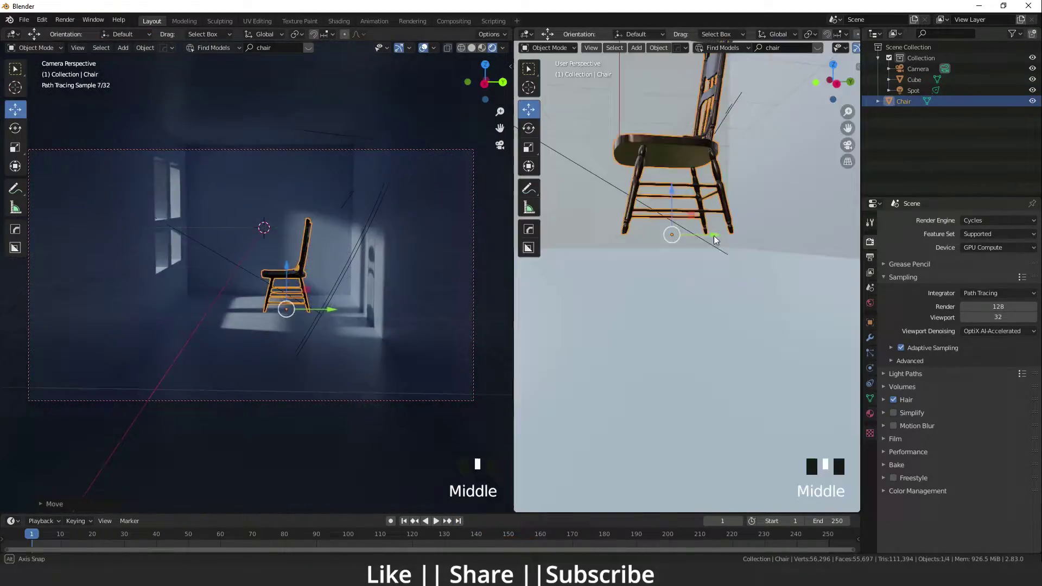
{"action": "left_click_drag", "start_coordinate": [672, 191], "coordinate": [673, 206]}
{"action": "middle_click_drag", "start_coordinate": [714, 235], "coordinate": [681, 245]}
{"action": "left_click_drag", "start_coordinate": [726, 331], "coordinate": [710, 288]}
{"action": "middle_click_drag", "start_coordinate": [710, 289], "coordinate": [663, 368]}
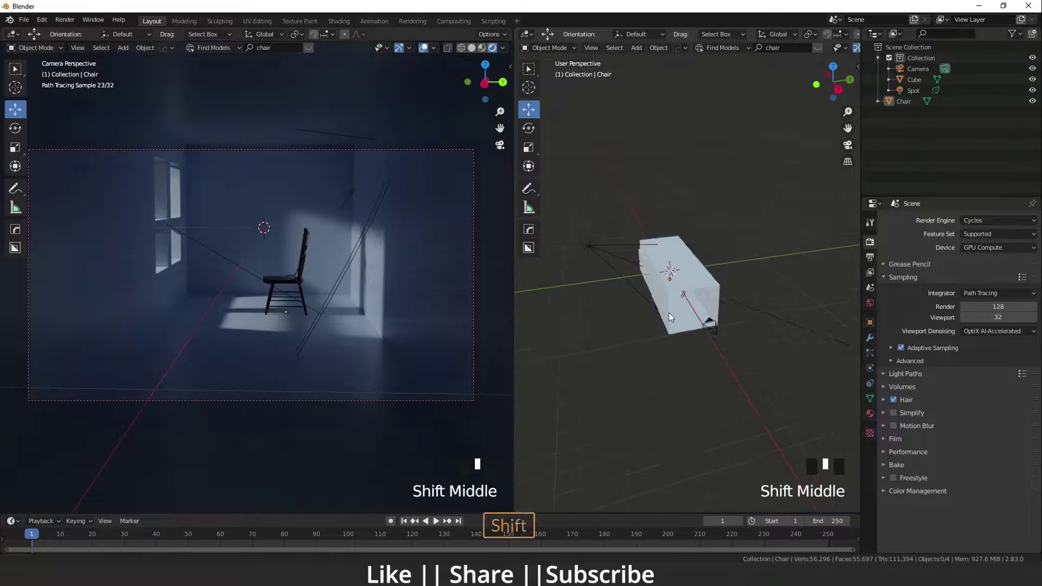
{"action": "left_click", "coordinate": [15, 147]}
{"action": "left_click_drag", "start_coordinate": [722, 266], "coordinate": [741, 259]}
{"action": "middle_click_drag", "start_coordinate": [742, 258], "coordinate": [678, 326]}
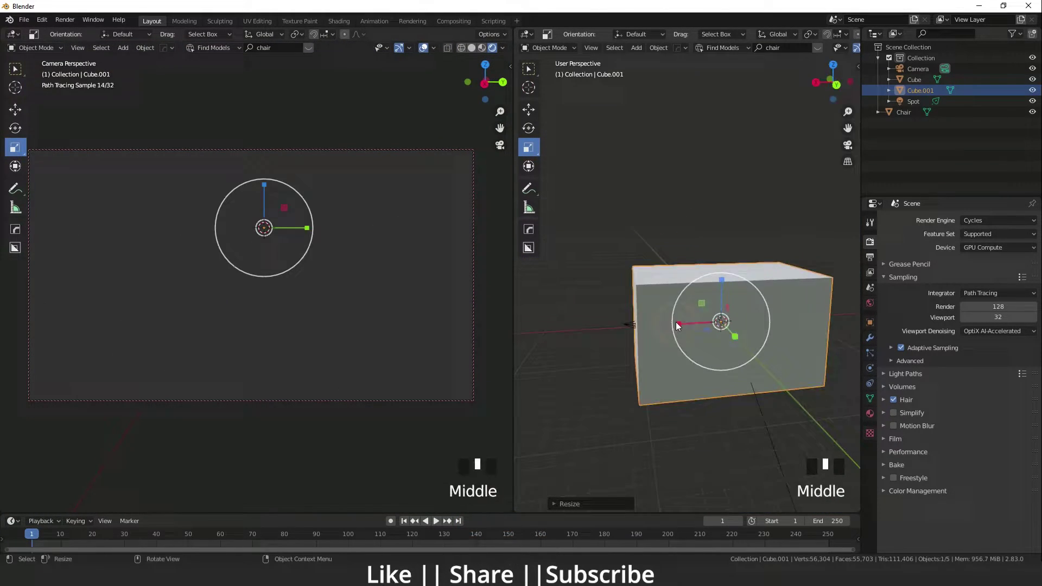
{"action": "left_click_drag", "start_coordinate": [678, 326], "coordinate": [709, 354]}
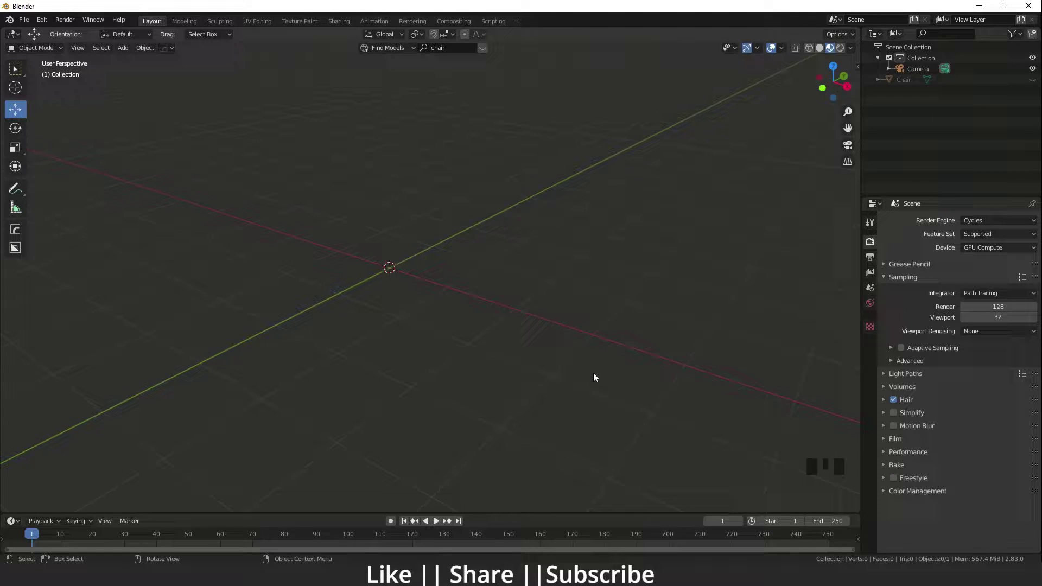
Step: Add a cube mesh to the empty scene at the origin
{"action": "middle_click_drag", "start_coordinate": [472, 129], "coordinate": [418, 253], "text": "shift"}
{"action": "left_click", "coordinate": [382, 260]}
{"action": "scroll", "coordinate": [458, 344], "scroll_direction": "up", "scroll_amount": 2}
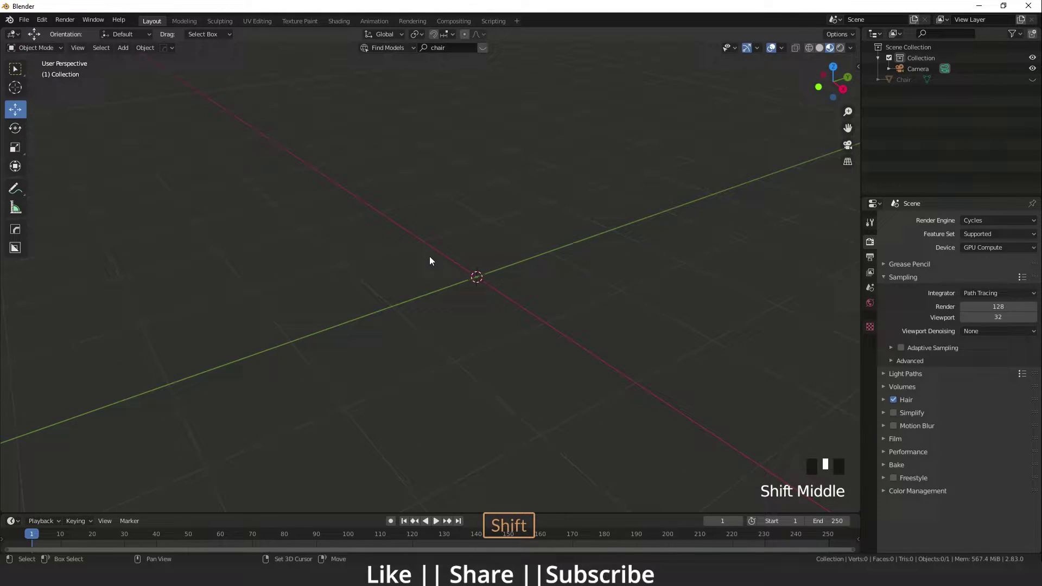
{"action": "key", "text": "shift+a"}
{"action": "key", "text": "shift+a"}
{"action": "mouse_move", "coordinate": [364, 147]}
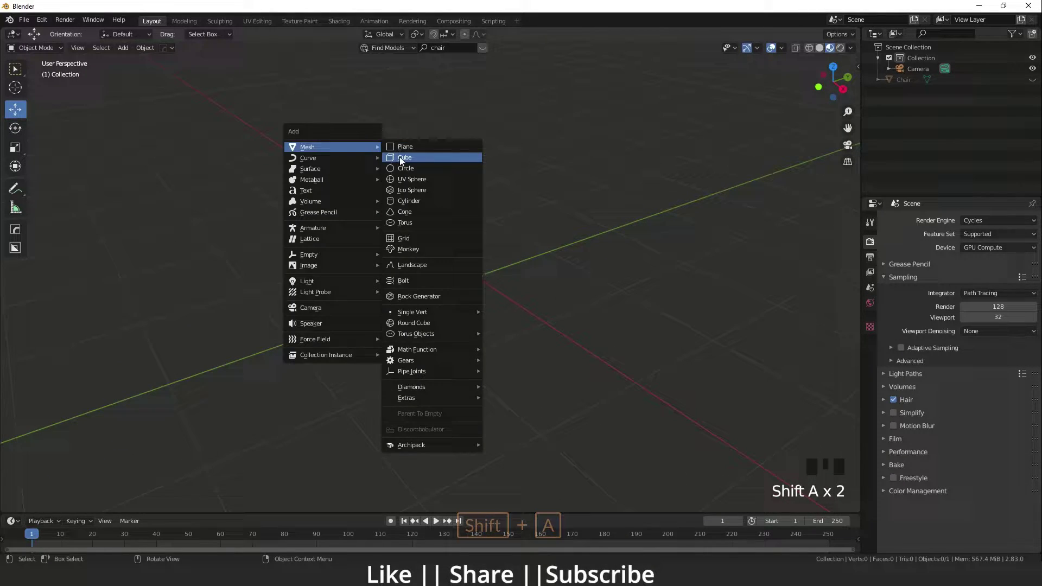
{"action": "left_click", "coordinate": [399, 158]}
Step: Scale the cube horizontally into a flat rectangular box with its greatest length along the X axis
{"action": "middle_click_drag", "start_coordinate": [435, 295], "coordinate": [506, 263]}
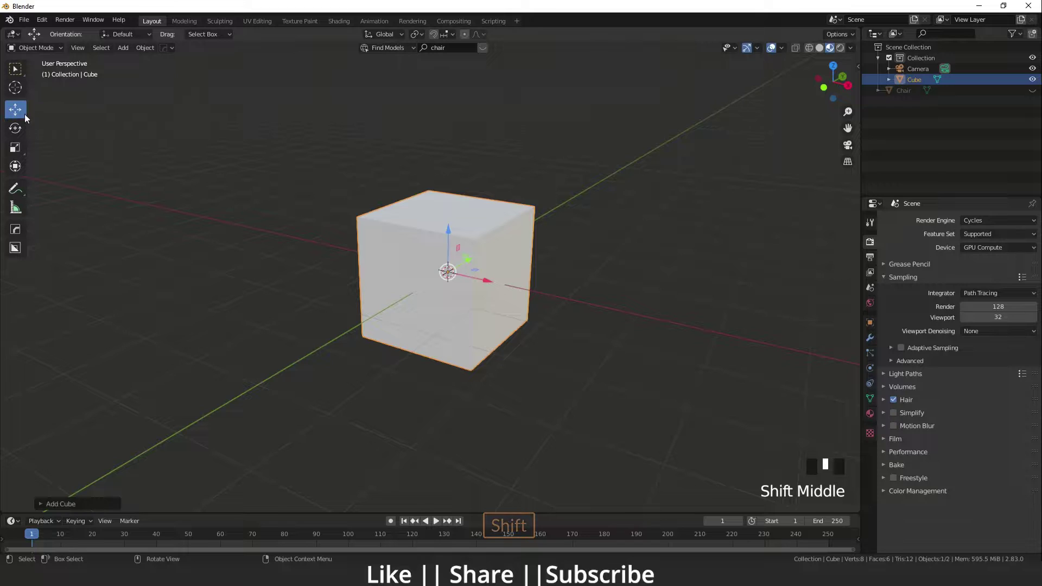
{"action": "left_click", "coordinate": [15, 146]}
{"action": "left_click_drag", "start_coordinate": [487, 283], "coordinate": [616, 291]}
{"action": "scroll", "coordinate": [480, 287], "scroll_direction": "down", "scroll_amount": 4}
{"action": "middle_click_drag", "start_coordinate": [480, 287], "coordinate": [473, 284]}
{"action": "middle_click_drag", "start_coordinate": [473, 285], "coordinate": [461, 283], "text": "shift"}
{"action": "left_click_drag", "start_coordinate": [499, 274], "coordinate": [552, 273]}
{"action": "middle_click_drag", "start_coordinate": [467, 304], "coordinate": [492, 286]}
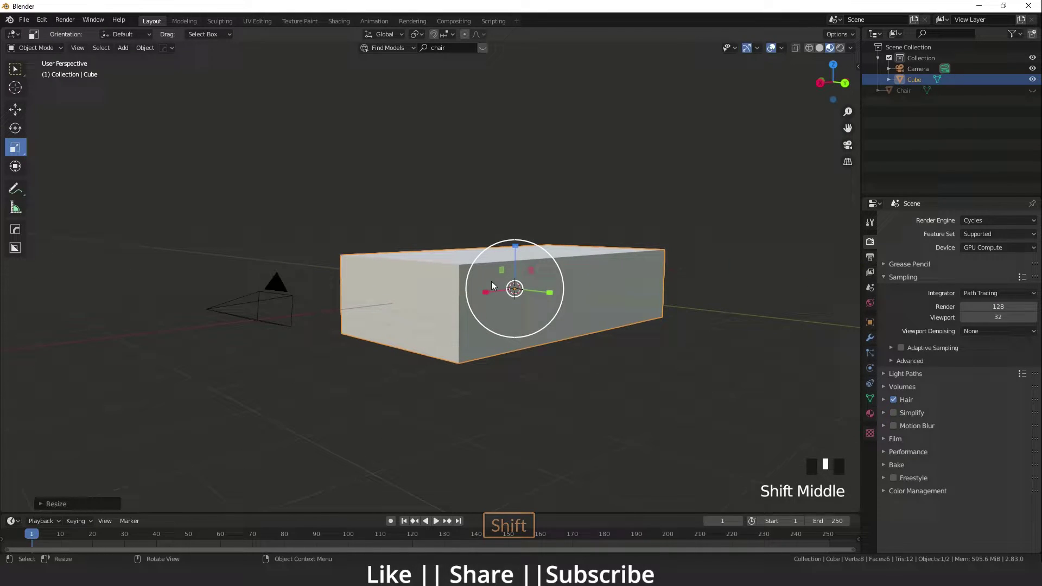
Step: Scale the box up along the Z axis to give it the height of a room
{"action": "left_click_drag", "start_coordinate": [517, 245], "coordinate": [515, 208]}
{"action": "middle_click_drag", "start_coordinate": [476, 273], "coordinate": [554, 255]}
{"action": "mouse_move", "coordinate": [345, 304]}
{"action": "middle_mouse_down", "text": "shift"}
{"action": "mouse_move", "coordinate": [402, 261]}
{"action": "mouse_move", "coordinate": [238, 246]}
{"action": "middle_mouse_up", "text": "shift"}
{"action": "scroll", "coordinate": [471, 281], "scroll_direction": "down", "scroll_amount": 3}
{"action": "middle_click_drag", "start_coordinate": [471, 281], "coordinate": [433, 282], "text": "shift"}
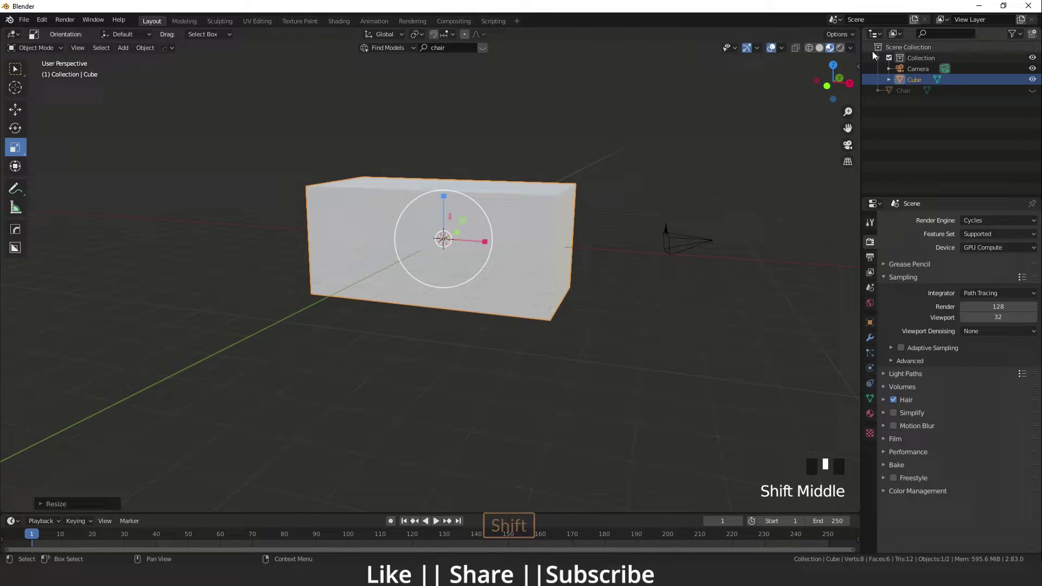
Step: Switch the viewport to solid shading
{"action": "left_click", "coordinate": [820, 47]}
{"action": "scroll", "coordinate": [482, 228], "scroll_direction": "up", "scroll_amount": 2}
{"action": "middle_click_drag", "start_coordinate": [482, 228], "coordinate": [472, 244], "text": "shift"}
Step: Delete the box's end face on the side towards the scene camera, leaving that end open
{"action": "key", "text": "Tab"}
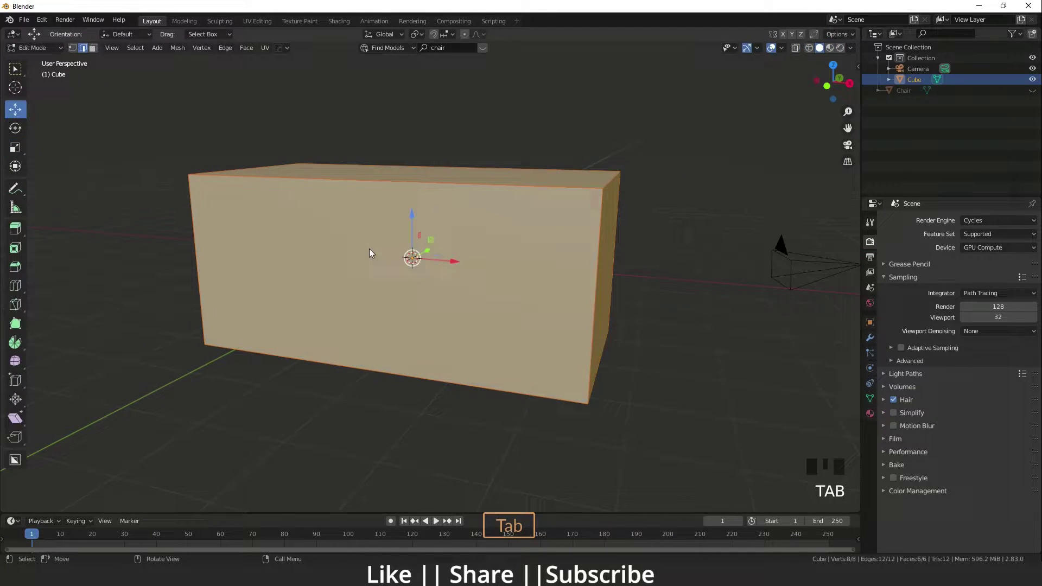
{"action": "key", "text": "Tab"}
{"action": "middle_click_drag", "start_coordinate": [369, 248], "coordinate": [516, 302]}
{"action": "key", "text": "Tab"}
{"action": "key", "text": "3"}
{"action": "left_click", "coordinate": [538, 295]}
{"action": "key", "text": "Delete"}
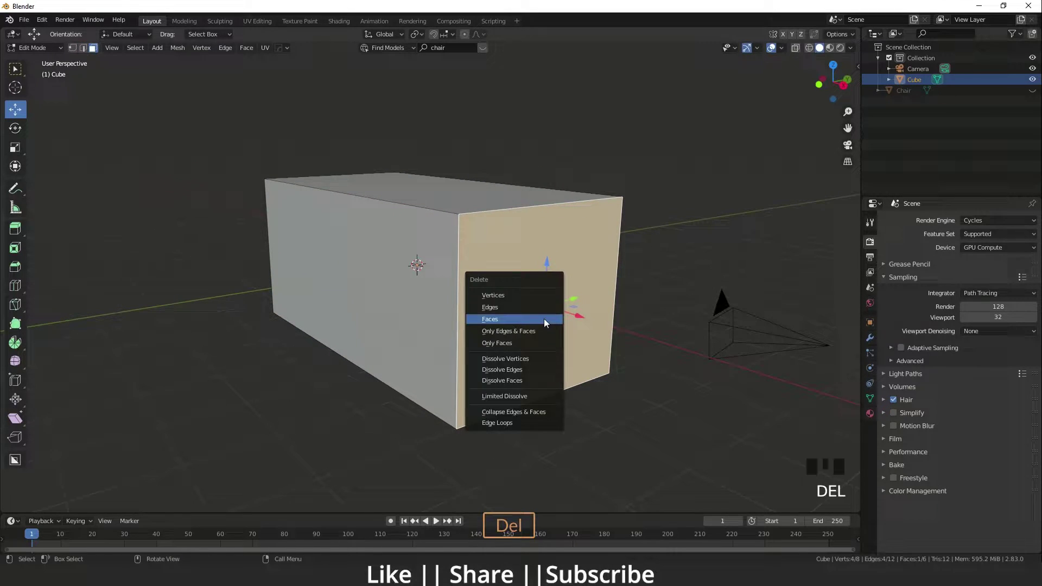
{"action": "left_click", "coordinate": [544, 319]}
Step: Select the boundary edge loop of the open end and move it outward along X to lengthen the box
{"action": "middle_click_drag", "start_coordinate": [468, 325], "coordinate": [527, 261]}
{"action": "scroll", "coordinate": [549, 241], "scroll_direction": "down", "scroll_amount": 2}
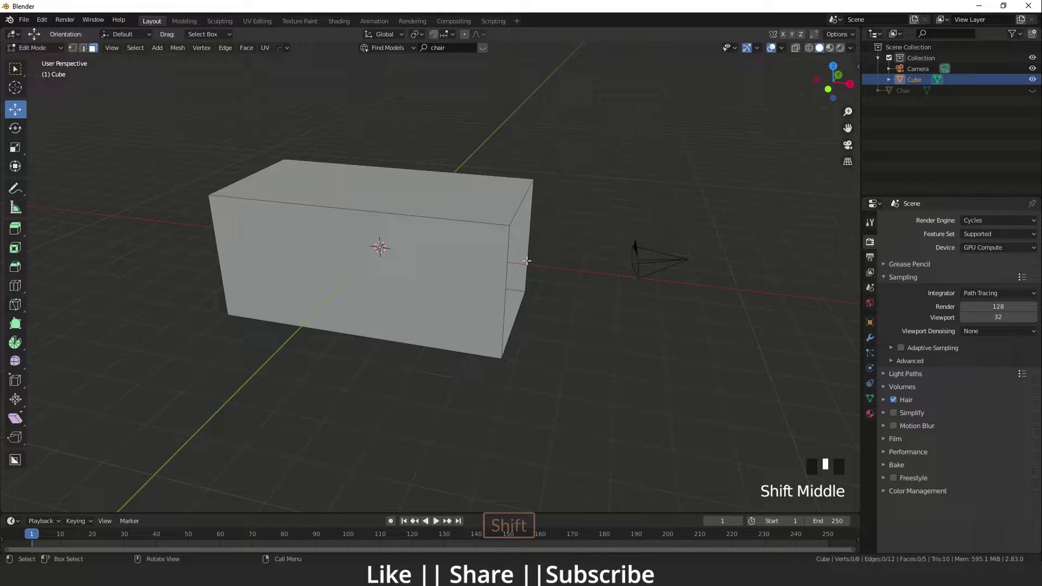
{"action": "double_click", "coordinate": [515, 214]}
{"action": "left_click_drag", "start_coordinate": [558, 271], "coordinate": [672, 284]}
{"action": "middle_click_drag", "start_coordinate": [301, 309], "coordinate": [265, 368], "text": "shift"}
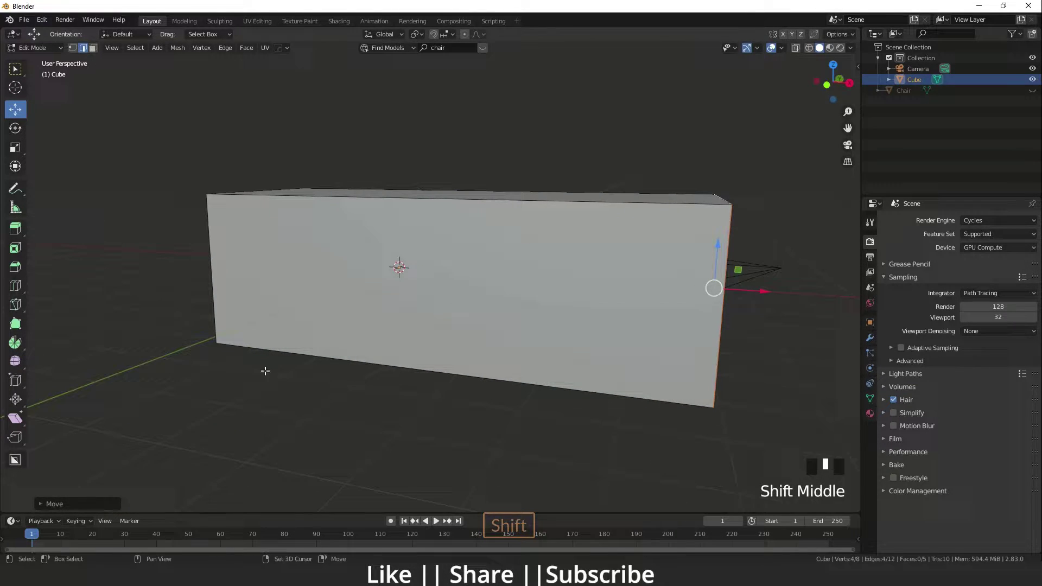
{"action": "left_click", "coordinate": [254, 396]}
Step: Add a horizontal loop cut at mid-height and a vertical loop cut slid about 0.58 towards the closed end
{"action": "left_click", "coordinate": [15, 285]}
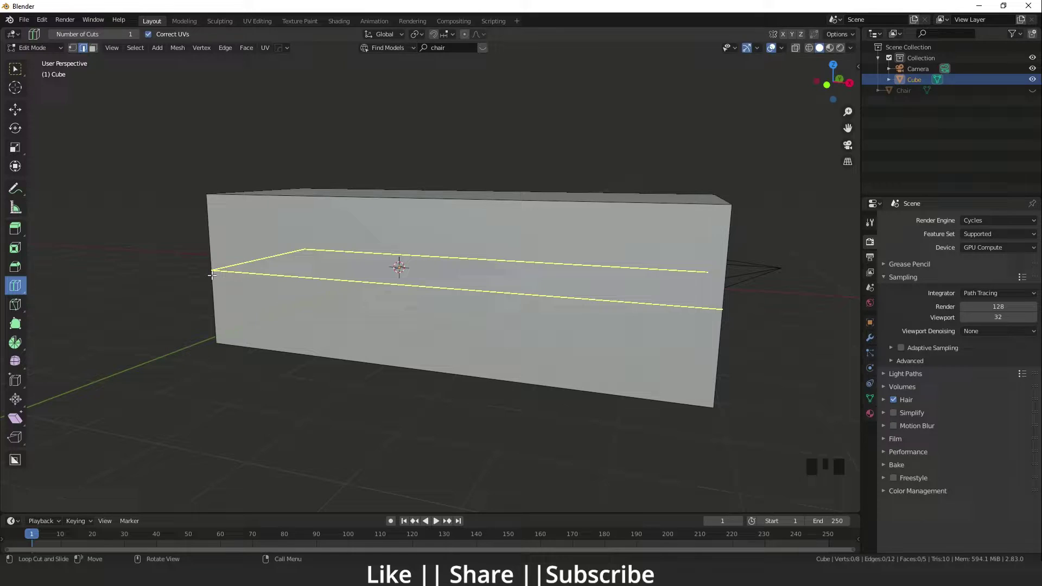
{"action": "left_click", "coordinate": [212, 275]}
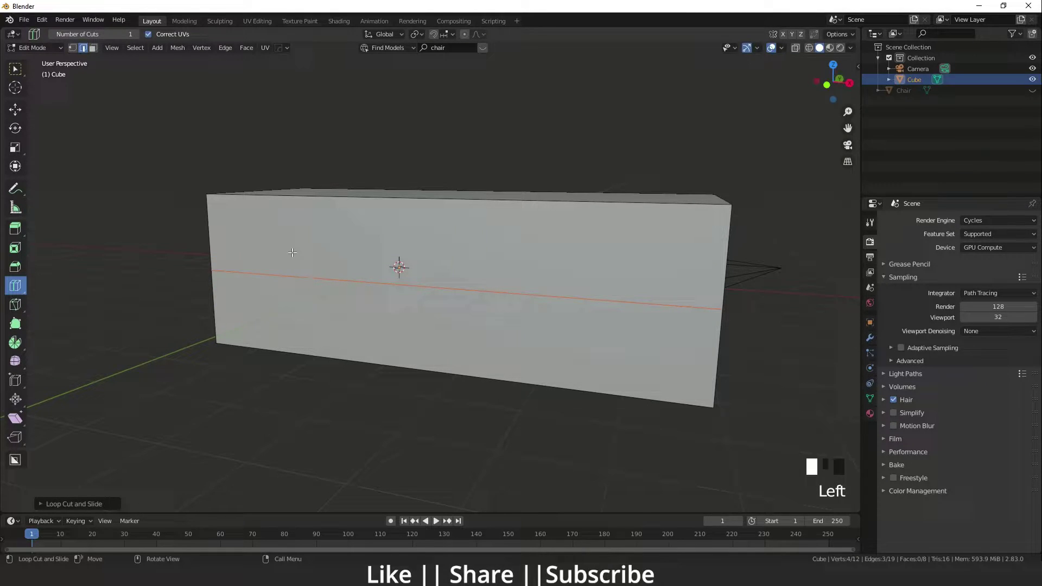
{"action": "left_click_drag", "start_coordinate": [449, 200], "coordinate": [447, 194]}
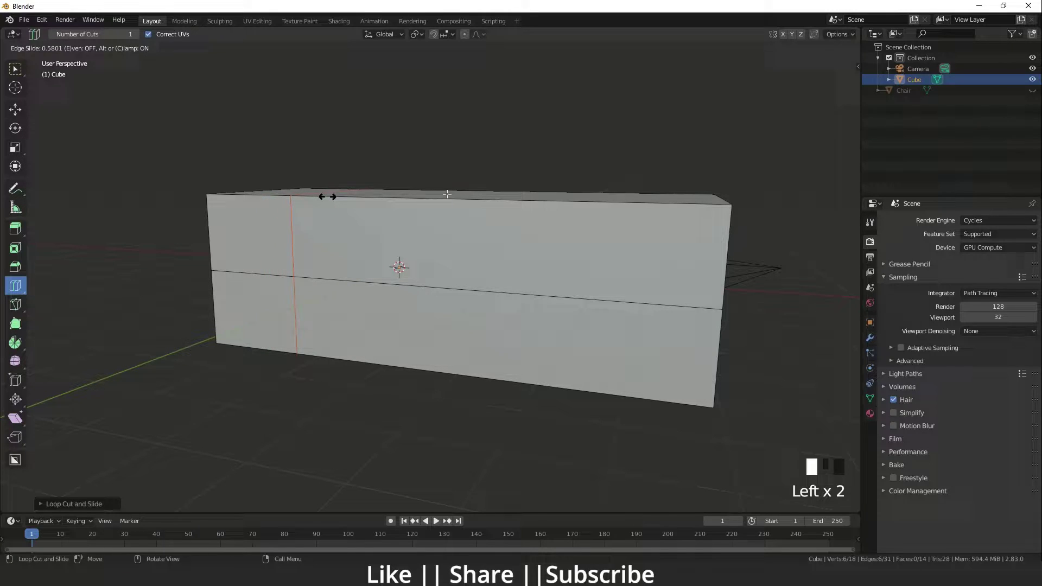
{"action": "left_click", "coordinate": [446, 194]}
{"action": "key", "text": "ctrl+b"}
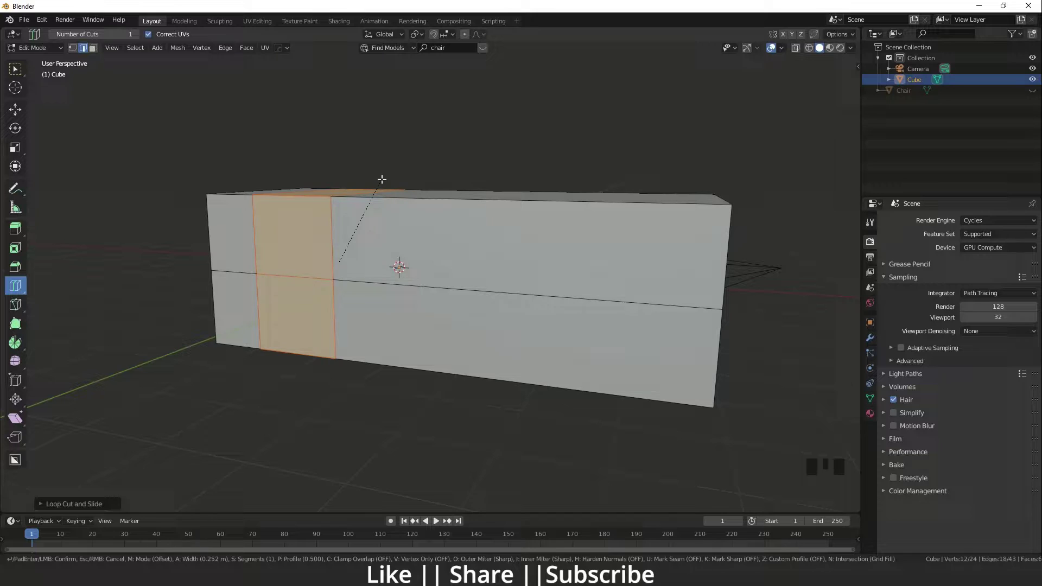
{"action": "left_click", "coordinate": [380, 178]}
{"action": "key", "text": "ctrl+z"}
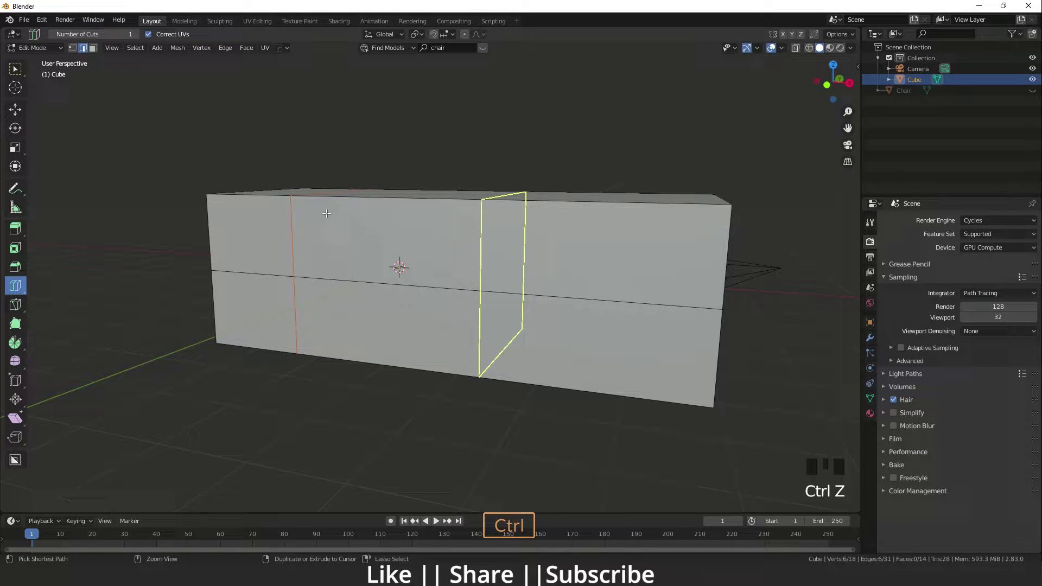
Step: Bevel the vertical loop by about 0.353 m and bevel a new loop midway between the resulting edges by about 0.05 m
{"action": "key", "text": "ctrl+b"}
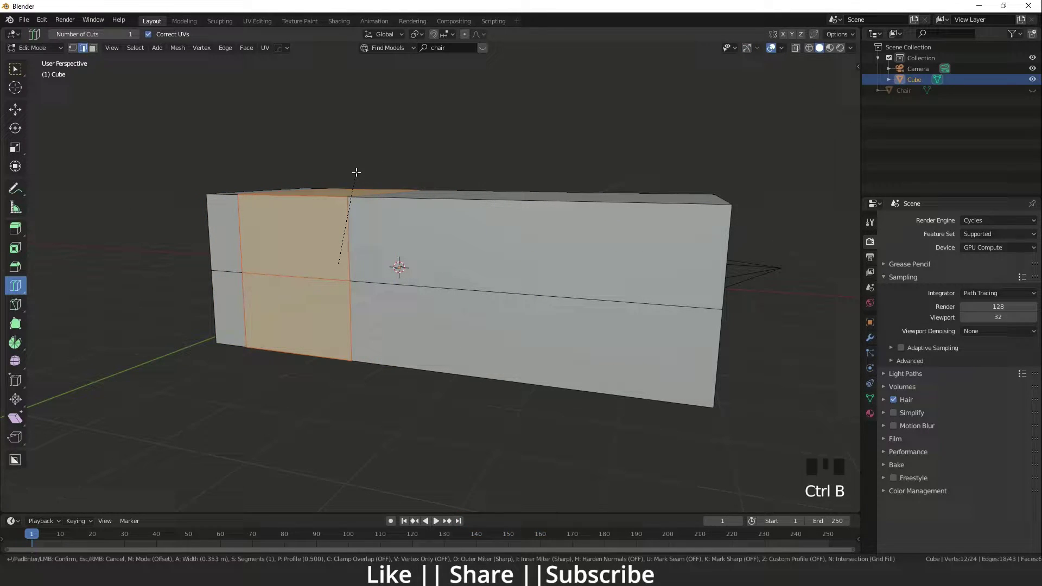
{"action": "left_click", "coordinate": [357, 172]}
{"action": "left_click", "coordinate": [285, 210]}
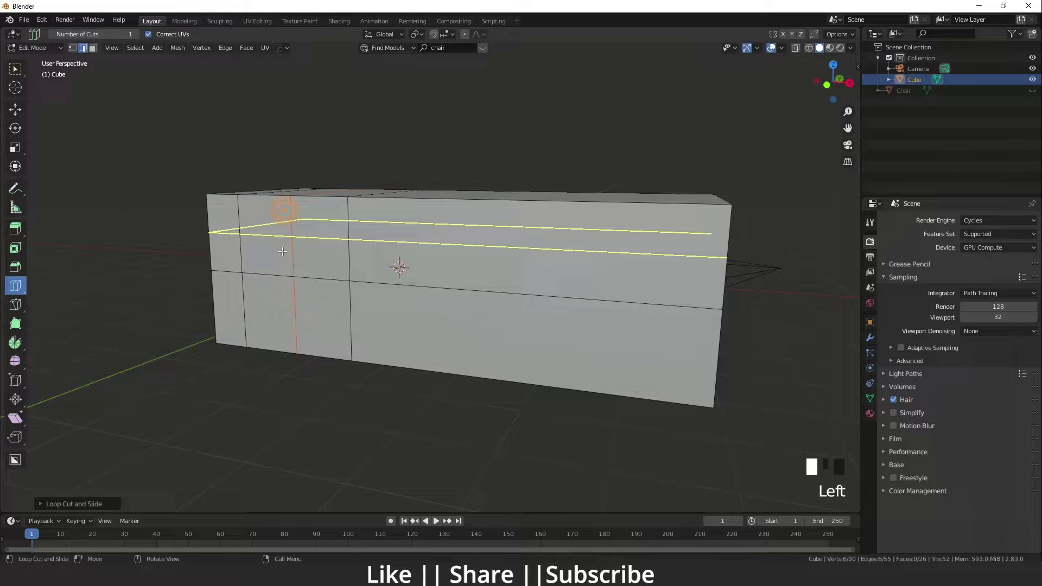
{"action": "key", "text": "ctrl+b"}
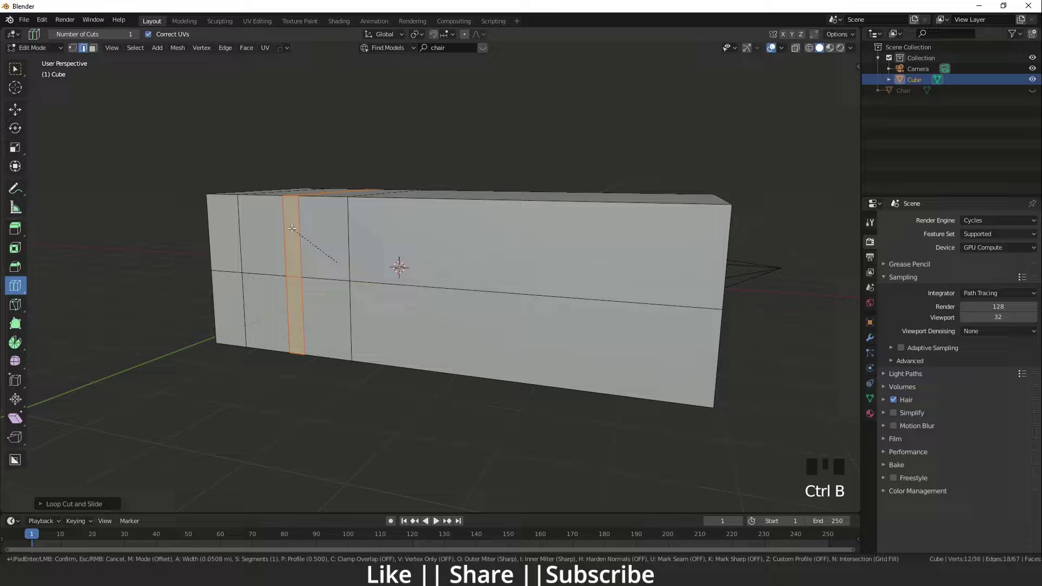
{"action": "left_click", "coordinate": [291, 228]}
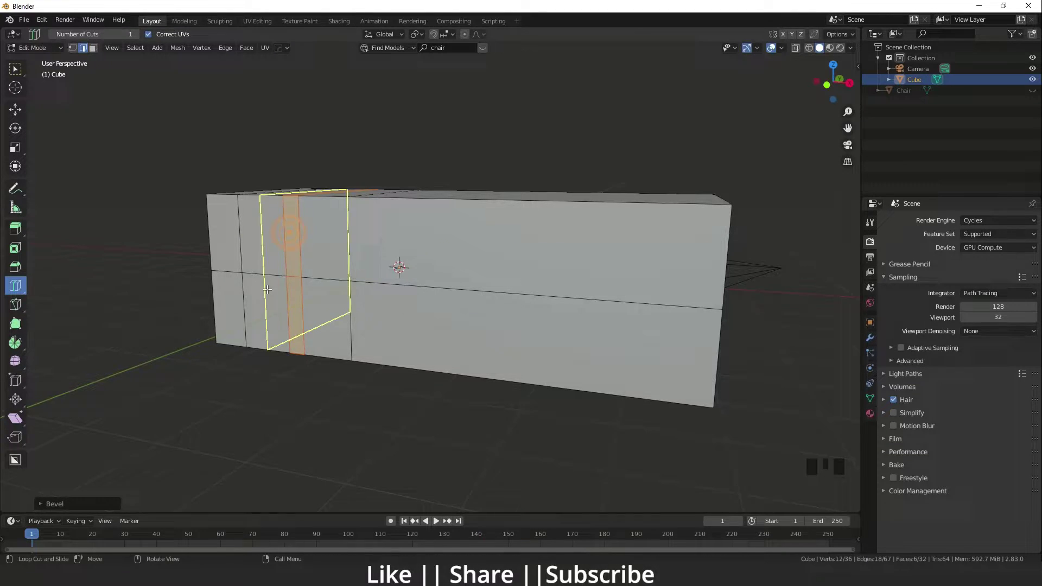
Step: Bevel the horizontal mid-height edge loop by about 0.063 m to form a narrow horizontal strip
{"action": "middle_click_drag", "start_coordinate": [267, 290], "coordinate": [368, 287], "text": "shift"}
{"action": "left_click", "coordinate": [16, 111]}
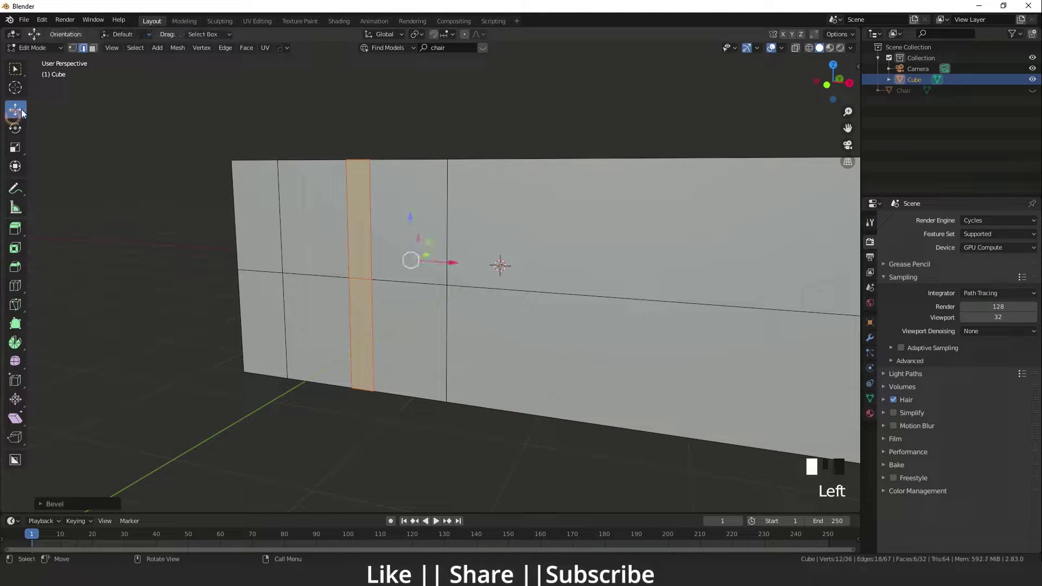
{"action": "left_click", "coordinate": [381, 279]}
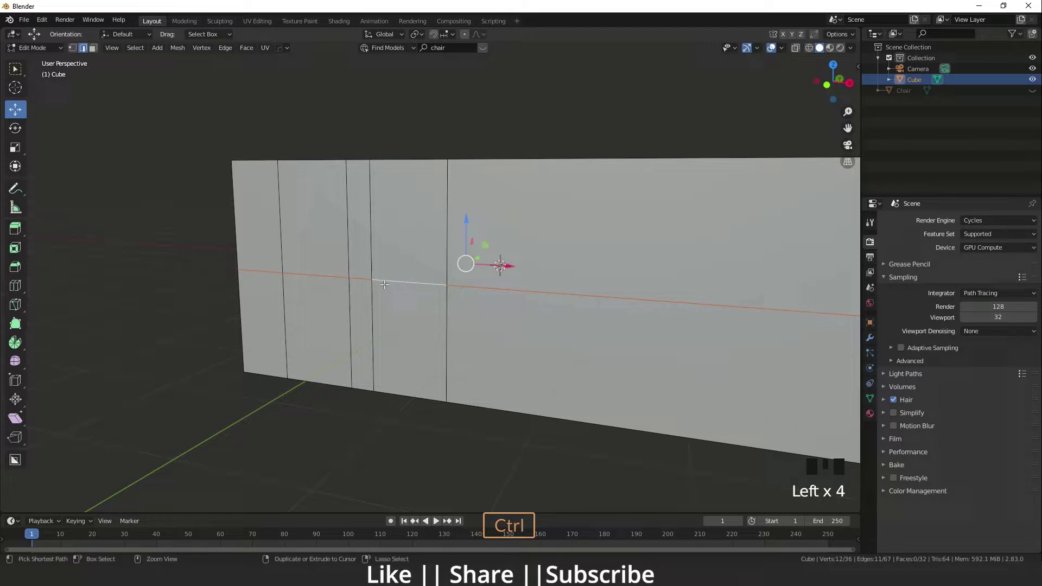
{"action": "key", "text": "ctrl+b"}
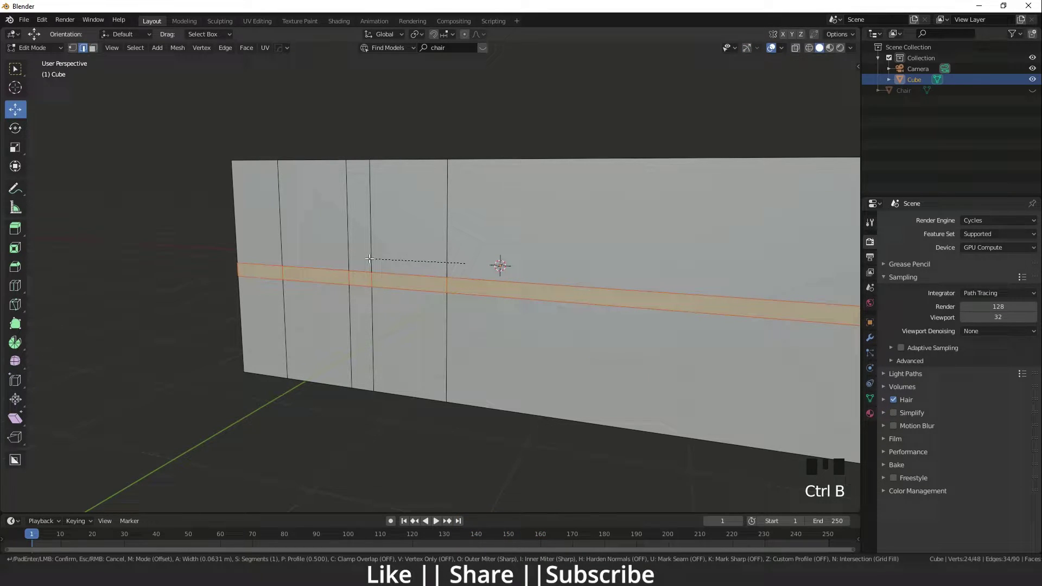
{"action": "left_click", "coordinate": [370, 259]}
{"action": "left_click", "coordinate": [235, 362]}
Step: Add two horizontal loop cuts, one about midway below the narrow horizontal strip and one near the upper edge of the wall
{"action": "middle_click_drag", "start_coordinate": [210, 396], "coordinate": [172, 381], "text": "shift"}
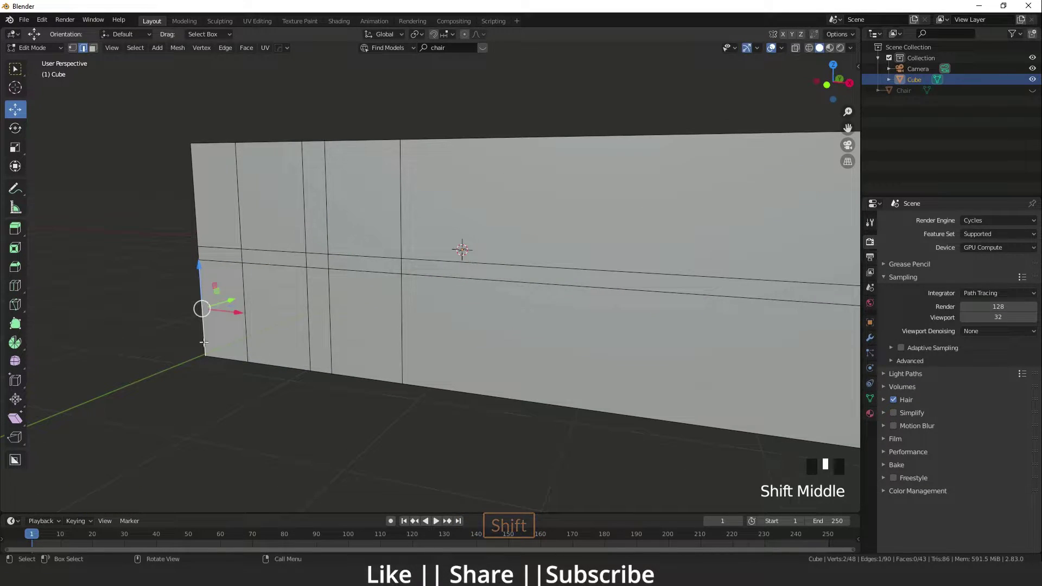
{"action": "left_click", "coordinate": [19, 286]}
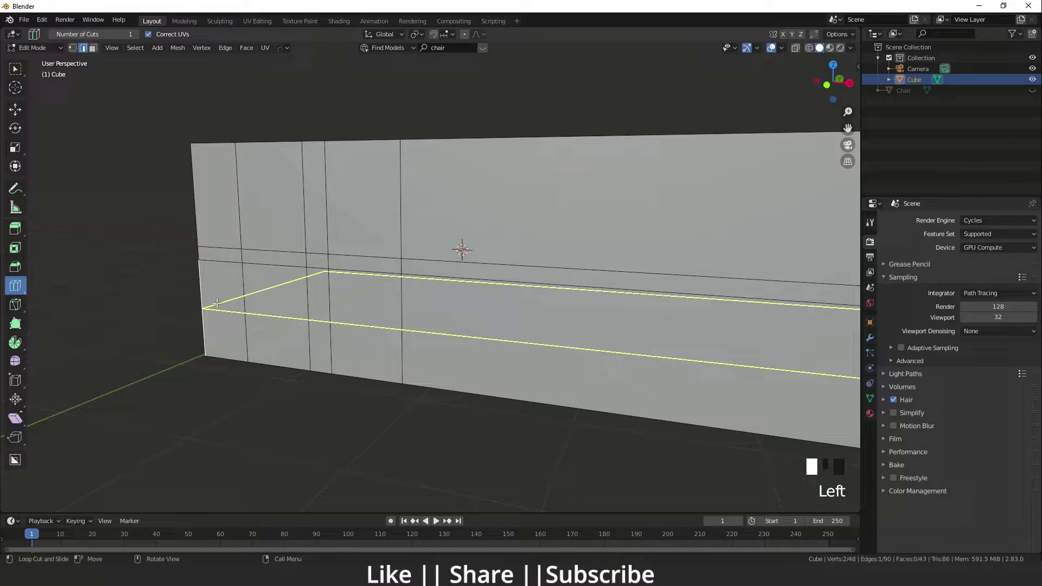
{"action": "left_click_drag", "start_coordinate": [216, 308], "coordinate": [217, 304]}
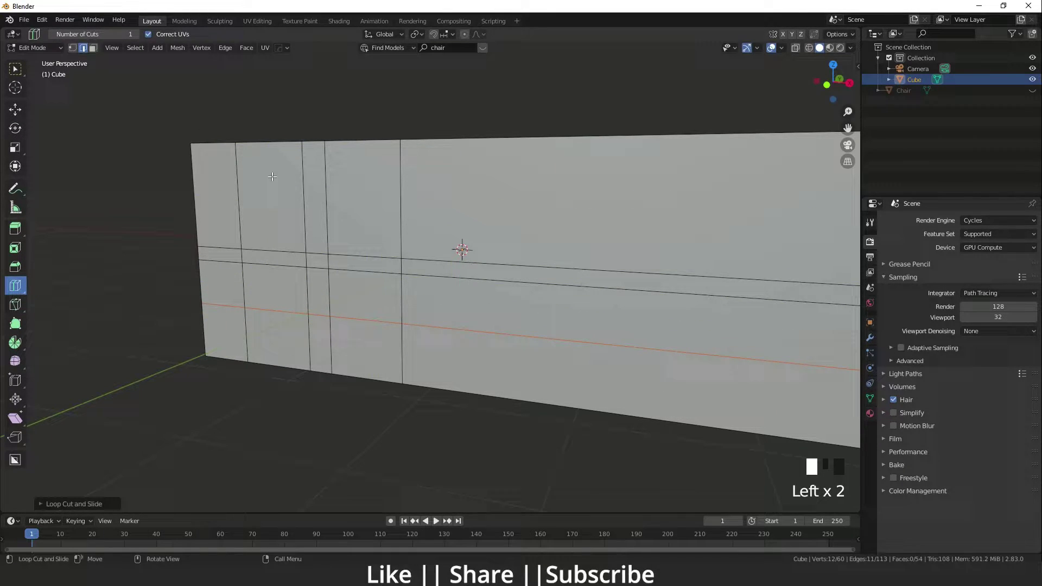
{"action": "left_click_drag", "start_coordinate": [243, 181], "coordinate": [242, 165]}
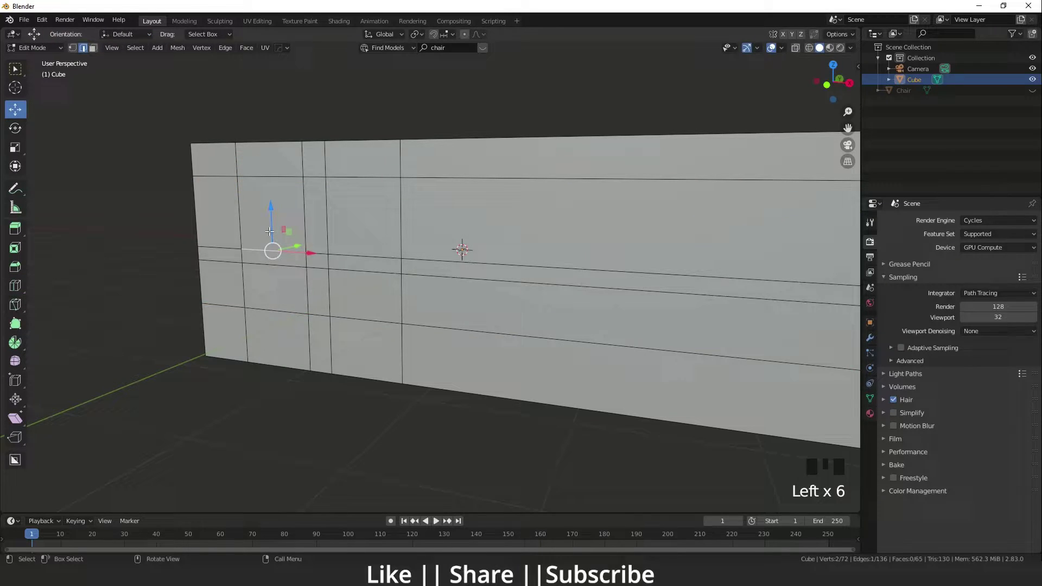
Step: Delete the four window pane faces from the wall, two above and two below the narrow horizontal strip
{"action": "key", "text": "3"}
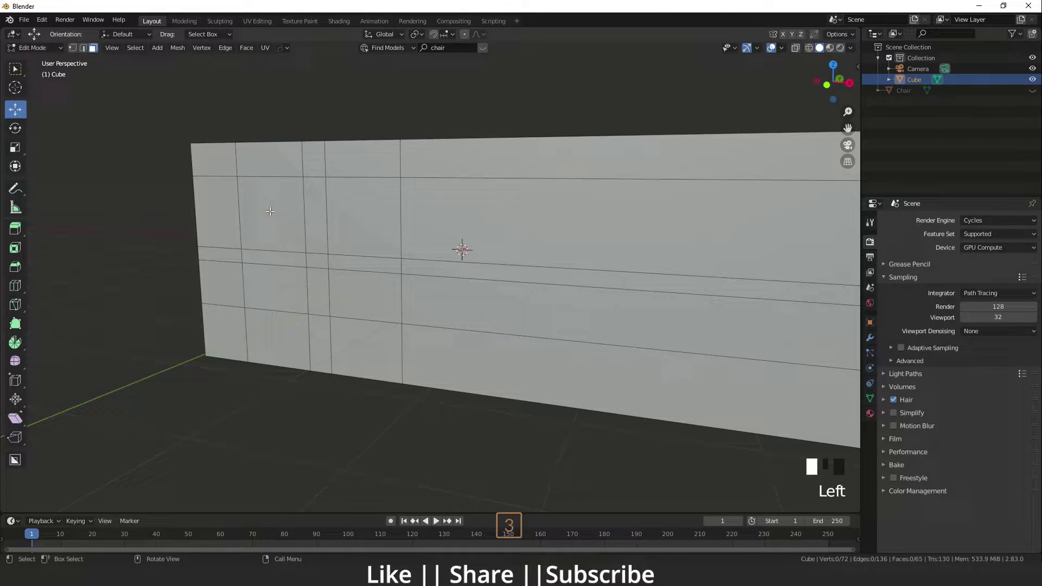
{"action": "left_click", "coordinate": [273, 220]}
{"action": "left_click", "coordinate": [368, 212], "text": "shift"}
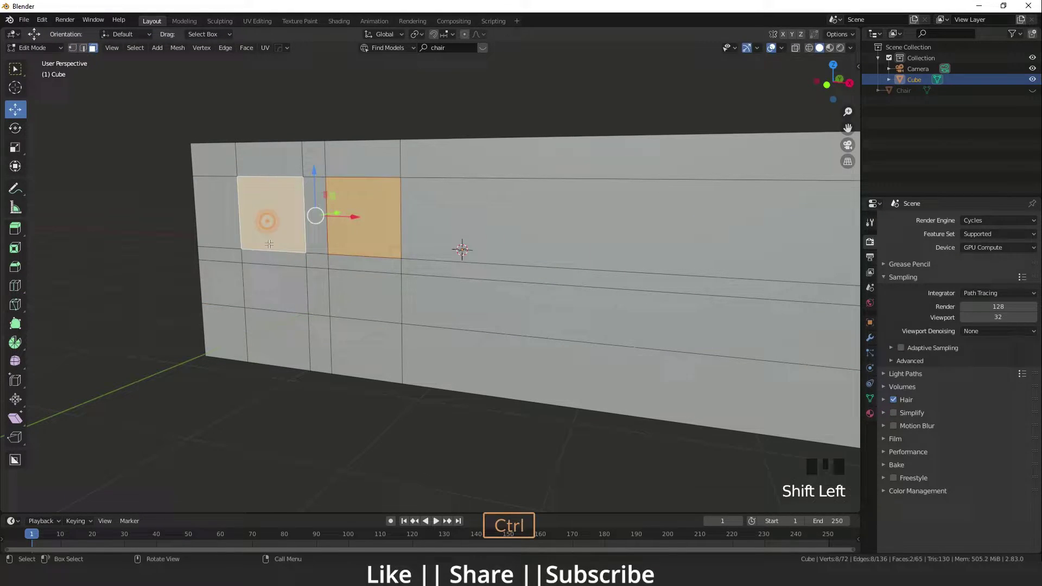
{"action": "left_click", "coordinate": [270, 278], "text": "ctrl"}
{"action": "left_click", "coordinate": [364, 288], "text": "ctrl"}
{"action": "left_click", "coordinate": [275, 288]}
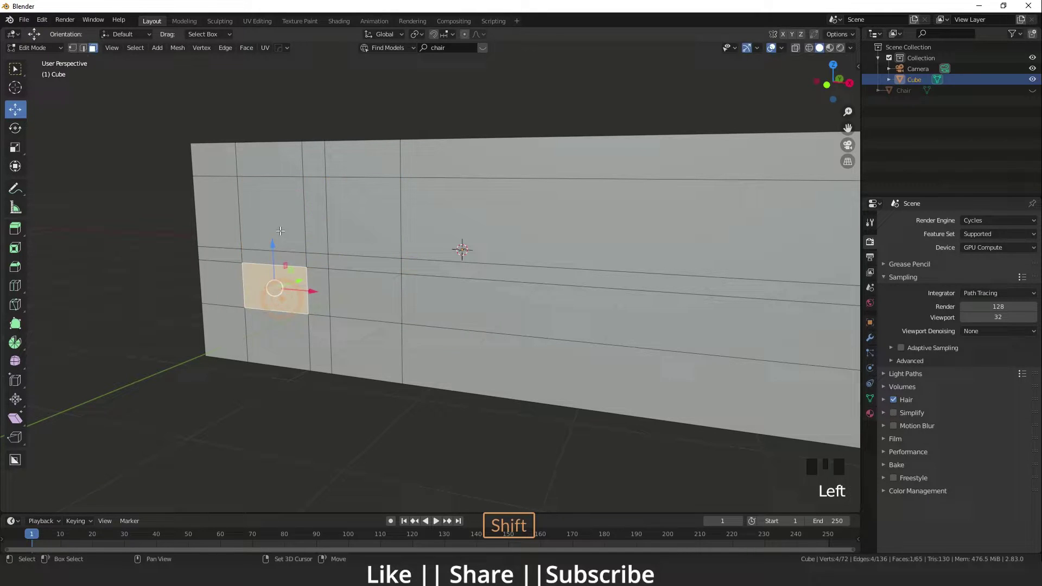
{"action": "left_click", "coordinate": [271, 217], "text": "shift"}
{"action": "left_click", "coordinate": [363, 218], "text": "shift"}
{"action": "left_click", "coordinate": [360, 297], "text": "shift"}
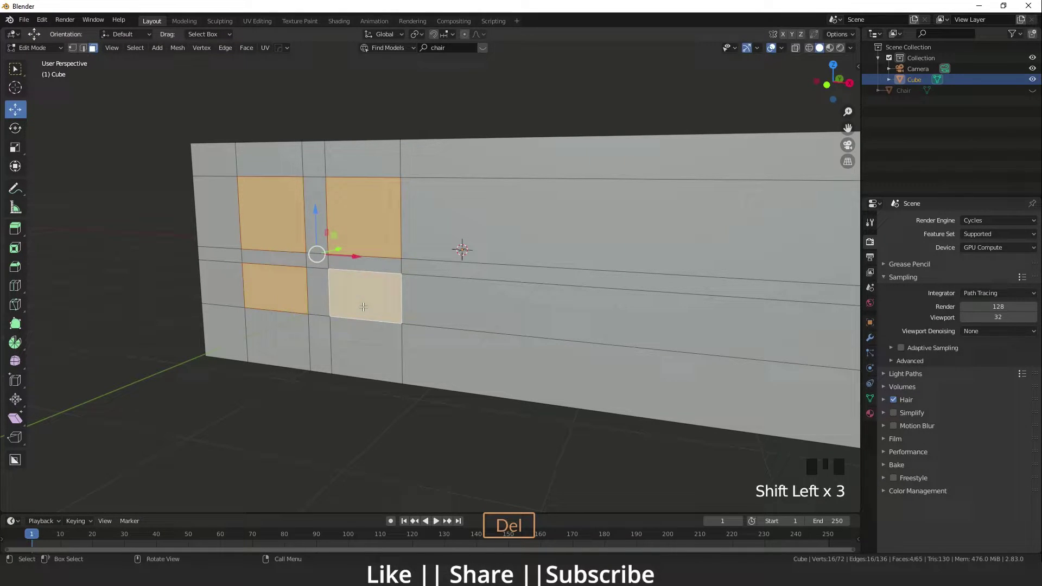
{"action": "key", "text": "Delete"}
{"action": "left_click", "coordinate": [362, 307]}
Step: Extrude the border edges of the four window openings about 0.31 m outward along Y and leave Edit Mode
{"action": "middle_click_drag", "start_coordinate": [363, 307], "coordinate": [353, 334]}
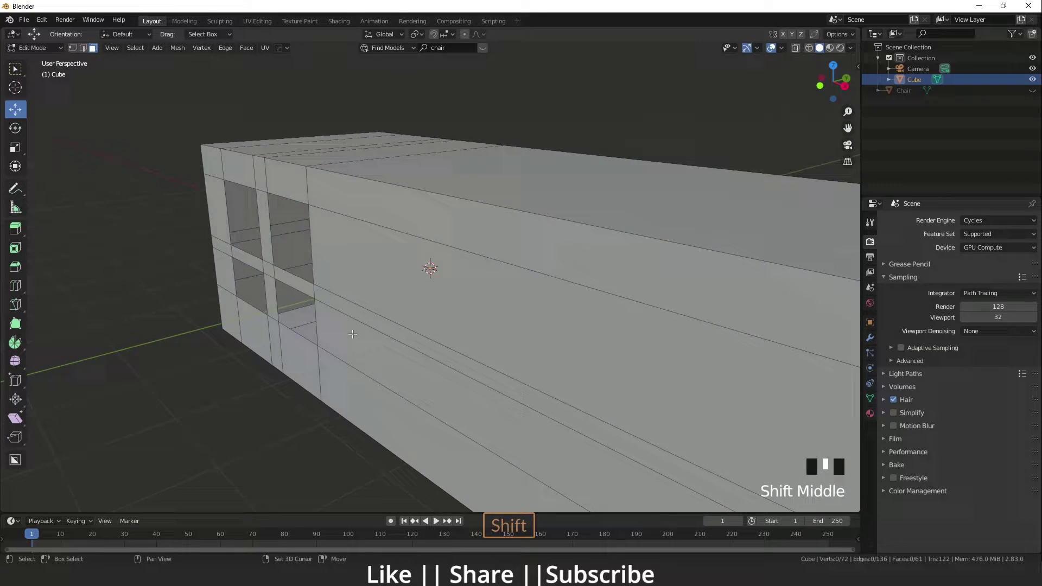
{"action": "scroll", "coordinate": [353, 334], "scroll_direction": "up", "scroll_amount": 1}
{"action": "middle_click_drag", "start_coordinate": [236, 310], "coordinate": [298, 335], "text": "shift"}
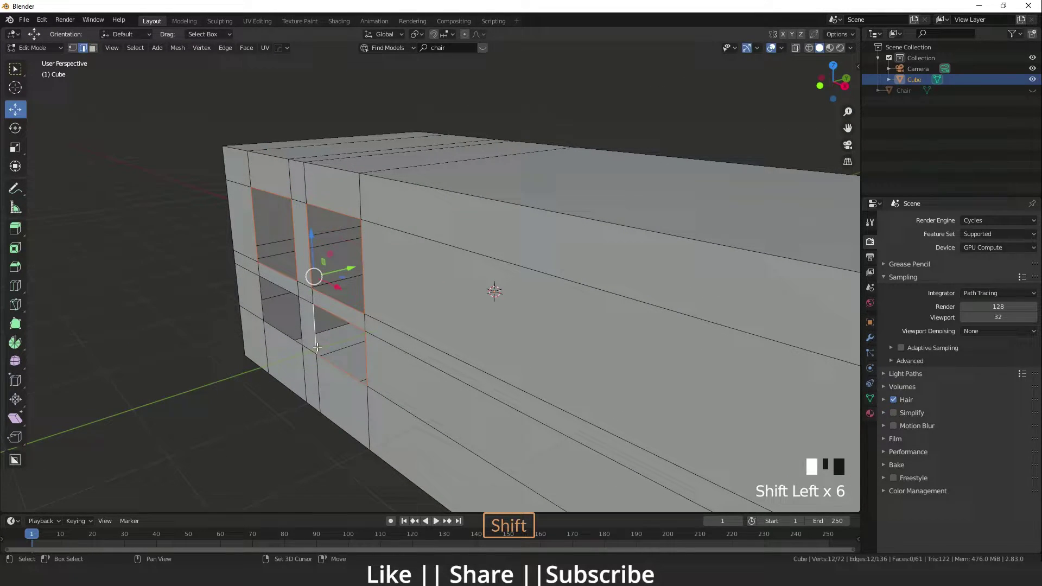
{"action": "middle_click_drag", "start_coordinate": [295, 338], "coordinate": [325, 307], "text": "shift"}
{"action": "key", "text": "e"}
{"action": "key", "text": "y"}
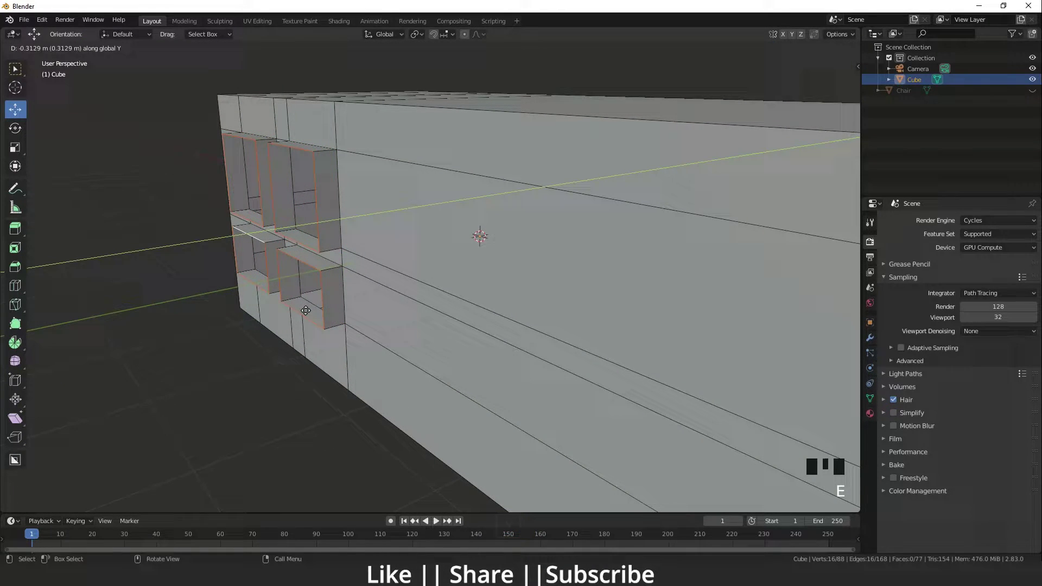
{"action": "left_click", "coordinate": [305, 311]}
{"action": "key", "text": "Tab"}
Step: Examine the extruded window frame and the room's interior from several angles
{"action": "scroll", "coordinate": [278, 409], "scroll_direction": "down", "scroll_amount": 4}
{"action": "middle_click_drag", "start_coordinate": [278, 410], "coordinate": [375, 434]}
{"action": "scroll", "coordinate": [344, 386], "scroll_direction": "up", "scroll_amount": 6}
{"action": "middle_click_drag", "start_coordinate": [344, 386], "coordinate": [380, 217], "text": "shift"}
{"action": "scroll", "coordinate": [276, 361], "scroll_direction": "up", "scroll_amount": 3}
{"action": "scroll", "coordinate": [342, 414], "scroll_direction": "down", "scroll_amount": 5}
{"action": "scroll", "coordinate": [375, 402], "scroll_direction": "down", "scroll_amount": 4}
{"action": "scroll", "coordinate": [394, 305], "scroll_direction": "down", "scroll_amount": 4}
{"action": "middle_click_drag", "start_coordinate": [394, 305], "coordinate": [384, 269], "text": "shift"}
{"action": "left_click", "coordinate": [264, 239]}
{"action": "middle_click_drag", "start_coordinate": [264, 240], "coordinate": [402, 315], "text": "shift"}
{"action": "scroll", "coordinate": [391, 315], "scroll_direction": "up", "scroll_amount": 2}
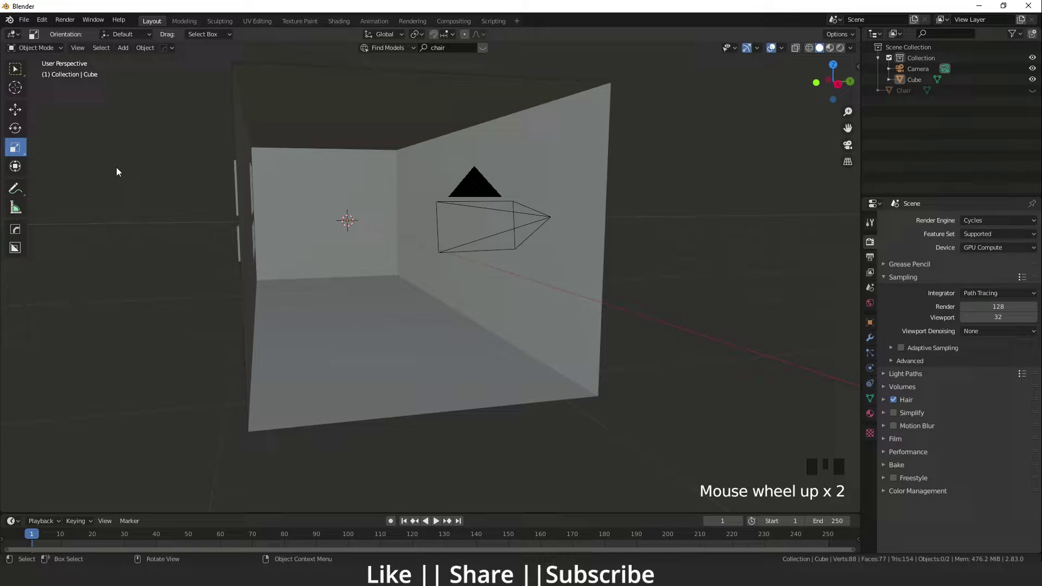
{"action": "middle_click_drag", "start_coordinate": [391, 283], "coordinate": [335, 297], "text": "shift"}
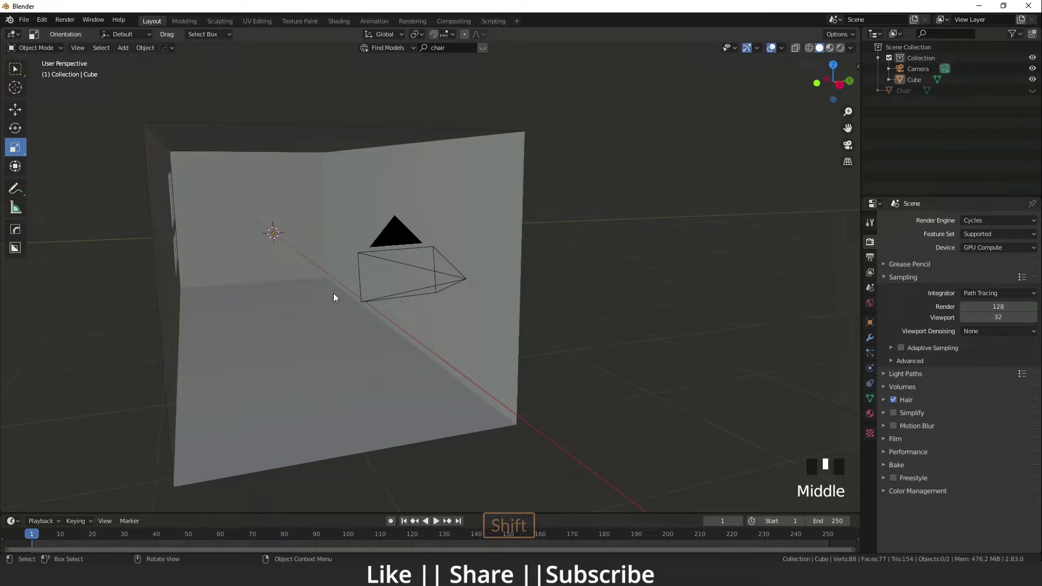
{"action": "scroll", "coordinate": [288, 324], "scroll_direction": "up", "scroll_amount": 3}
{"action": "scroll", "coordinate": [300, 309], "scroll_direction": "down", "scroll_amount": 2}
{"action": "middle_click_drag", "start_coordinate": [311, 351], "coordinate": [291, 332], "text": "shift"}
{"action": "scroll", "coordinate": [284, 283], "scroll_direction": "down", "scroll_amount": 4}
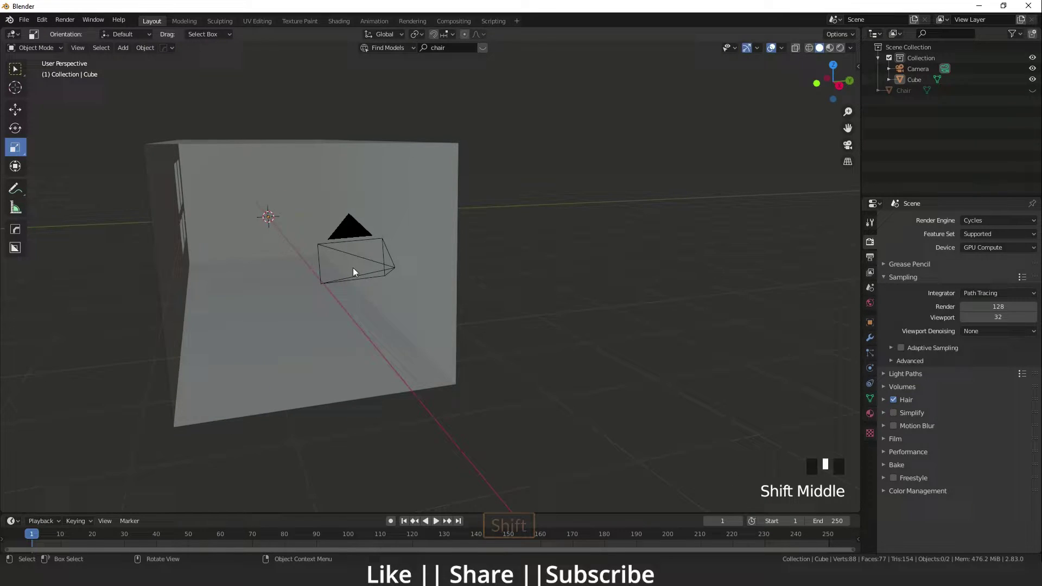
Step: Reframe the camera farther back from the room, keeping the window, floor and far wall in the frame
{"action": "key", "text": "KP_0"}
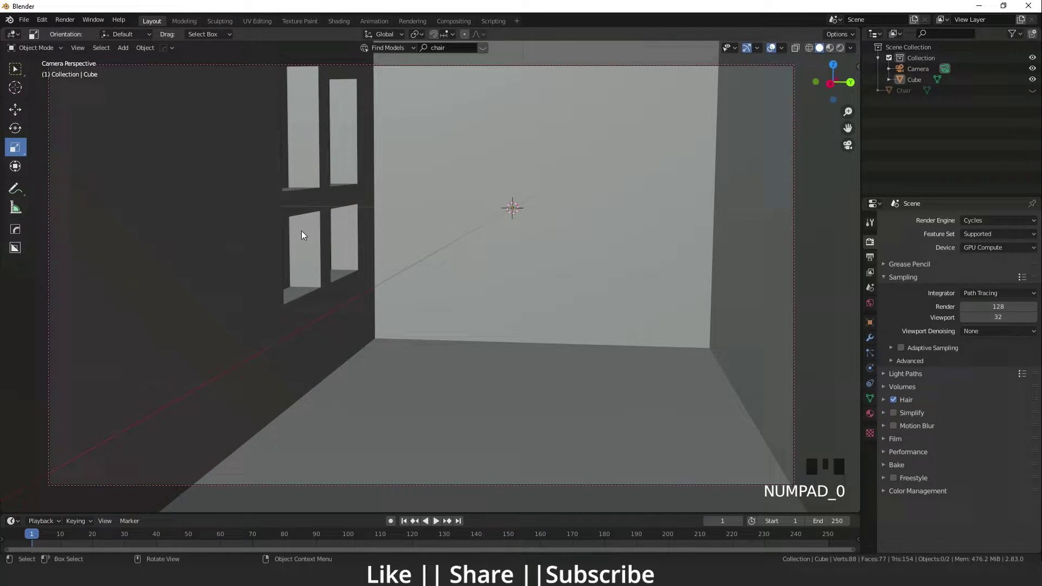
{"action": "middle_click_drag", "start_coordinate": [330, 275], "coordinate": [502, 356], "text": "ctrl"}
{"action": "key", "text": "KP_0"}
Step: Display the scene in material preview shading and assign the existing material "Material" to the room cube
{"action": "left_click", "coordinate": [511, 263]}
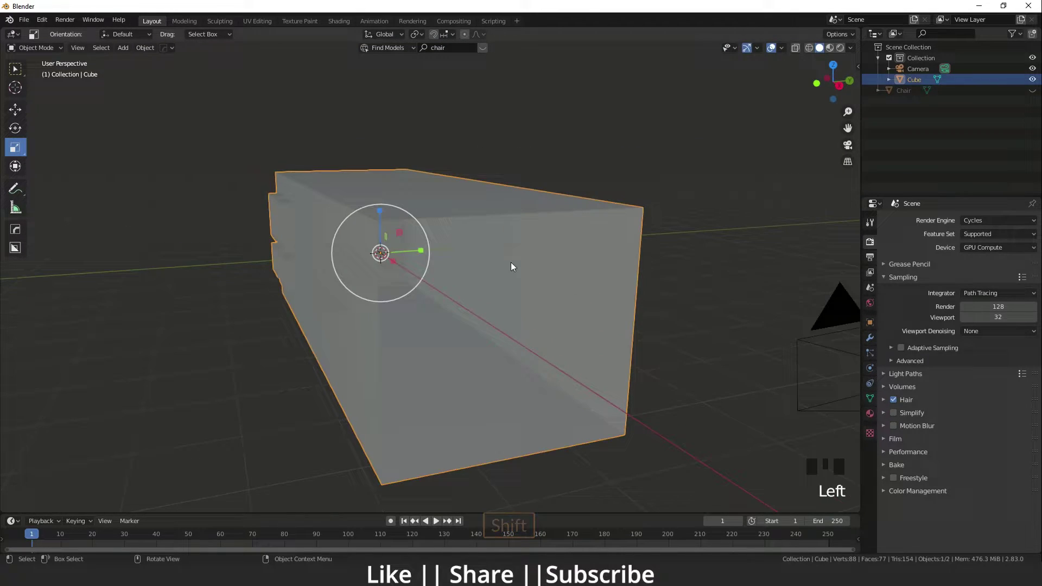
{"action": "left_click", "coordinate": [830, 47]}
{"action": "scroll", "coordinate": [475, 295], "scroll_direction": "up", "scroll_amount": 3}
{"action": "middle_click_drag", "start_coordinate": [474, 295], "coordinate": [813, 342], "text": "shift"}
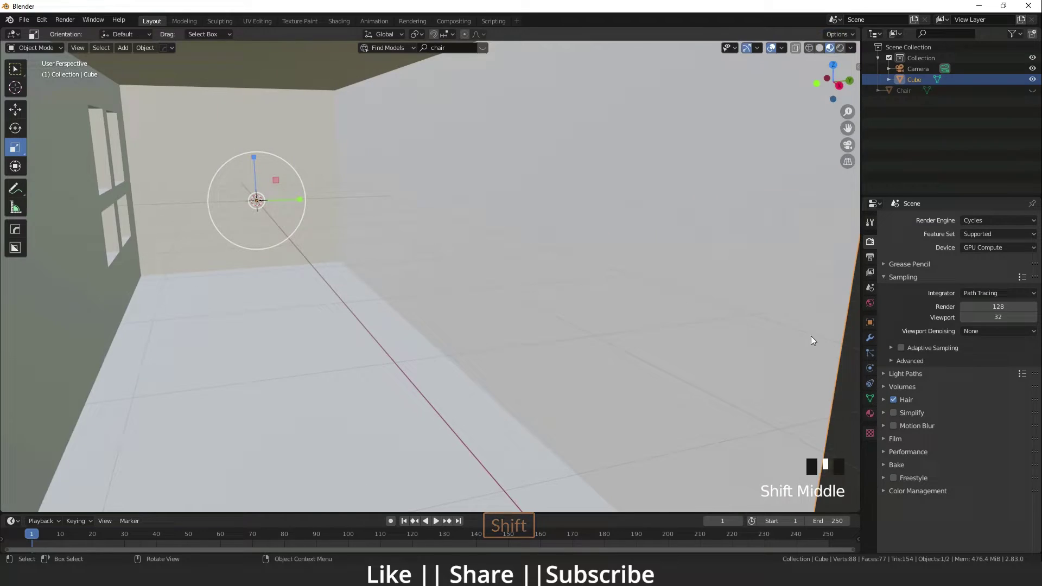
{"action": "scroll", "coordinate": [812, 342], "scroll_direction": "down", "scroll_amount": 2}
{"action": "left_click", "coordinate": [870, 413]}
{"action": "left_click", "coordinate": [889, 256]}
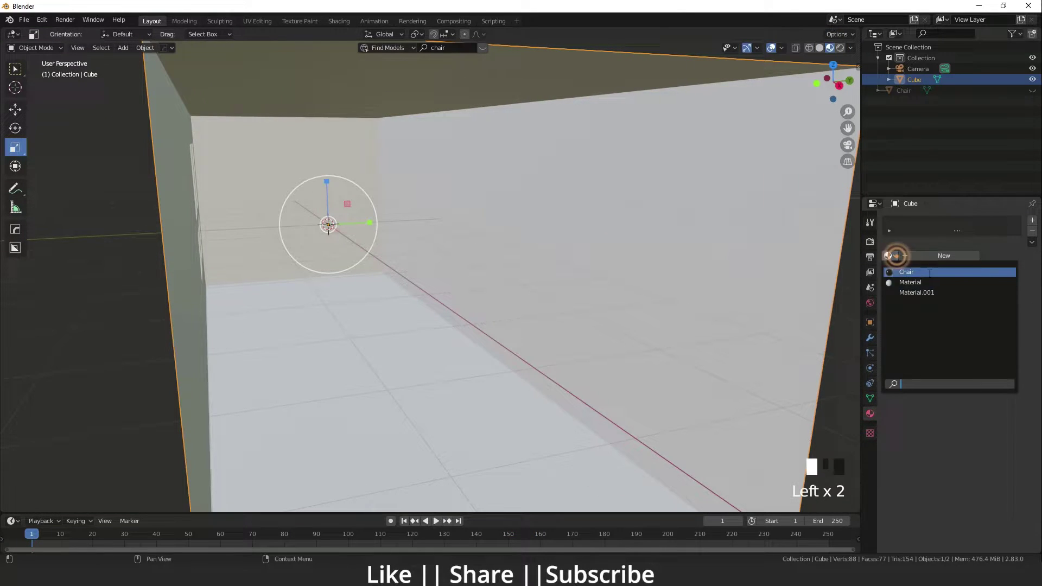
{"action": "left_click", "coordinate": [921, 288]}
Step: Check the room's interior in rendered shading and return to material preview
{"action": "scroll", "coordinate": [408, 268], "scroll_direction": "down", "scroll_amount": 2}
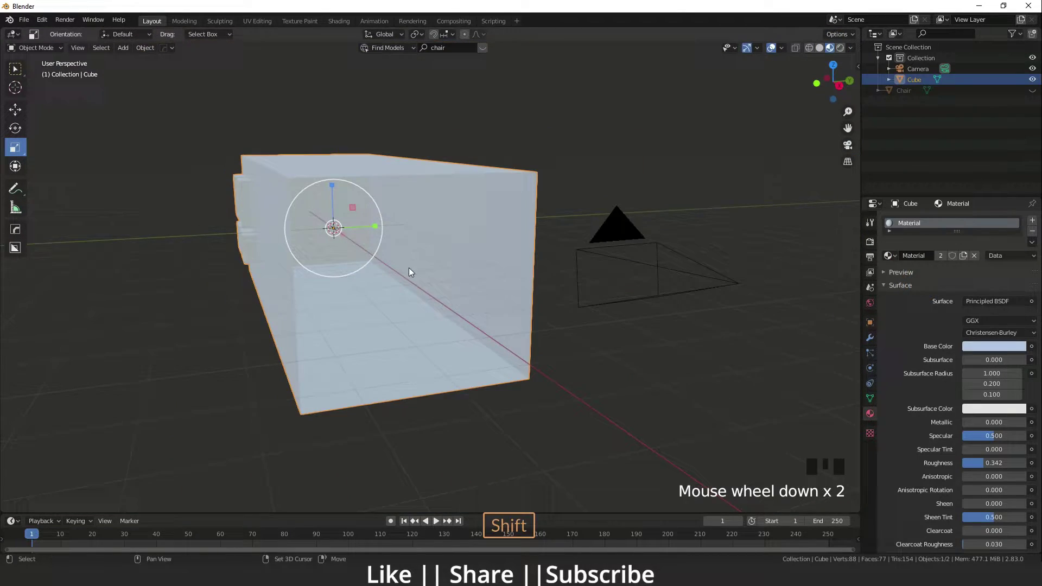
{"action": "middle_click_drag", "start_coordinate": [409, 269], "coordinate": [385, 262], "text": "shift"}
{"action": "scroll", "coordinate": [426, 256], "scroll_direction": "up", "scroll_amount": 1}
{"action": "left_click", "coordinate": [840, 47]}
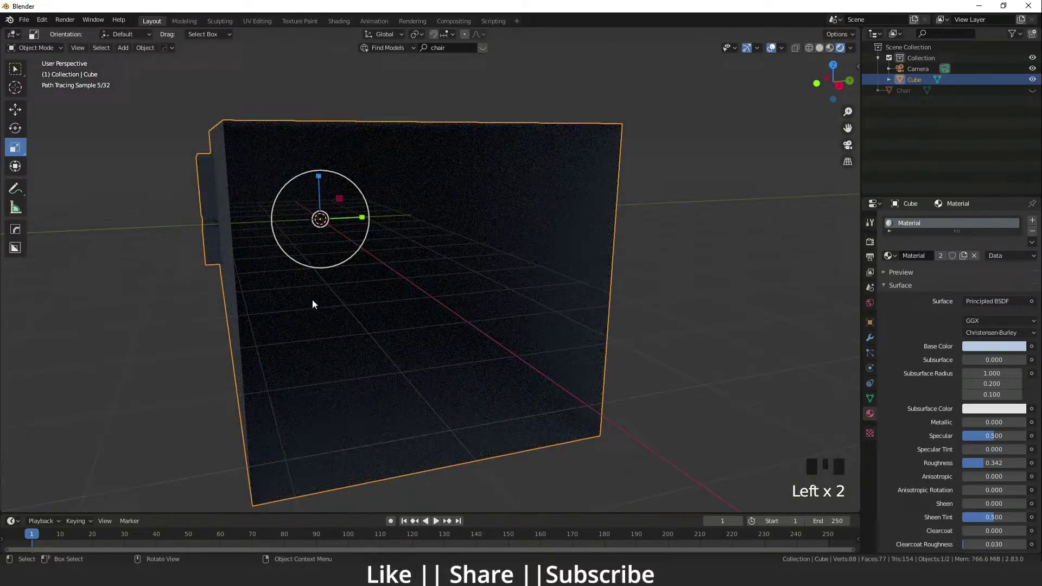
{"action": "scroll", "coordinate": [312, 300], "scroll_direction": "up", "scroll_amount": 2}
{"action": "mouse_move", "coordinate": [347, 307]}
{"action": "middle_mouse_down", "text": "shift"}
{"action": "mouse_move", "coordinate": [369, 312]}
{"action": "mouse_move", "coordinate": [371, 323]}
{"action": "middle_mouse_up", "text": "shift"}
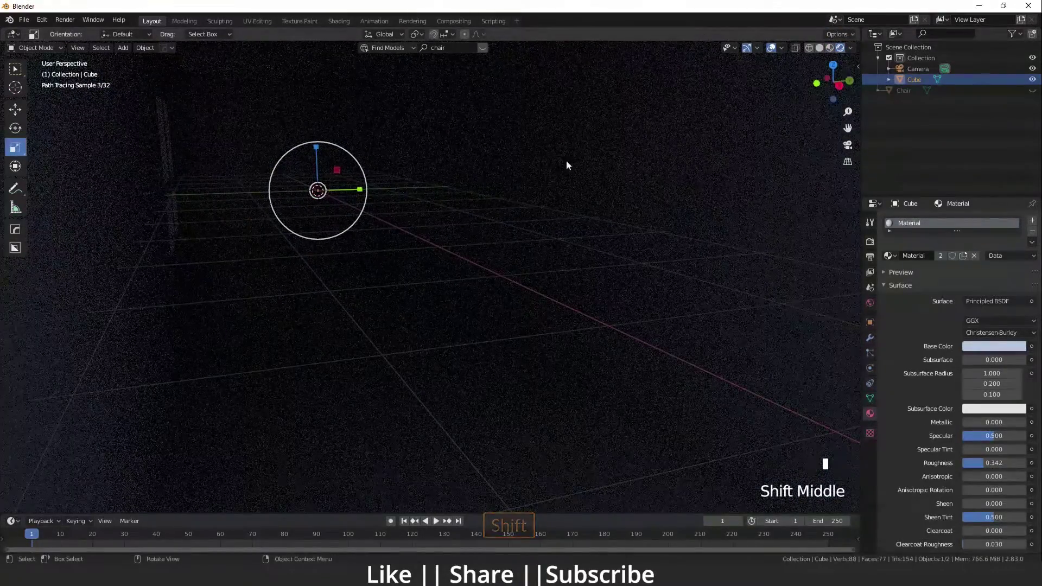
{"action": "mouse_move", "coordinate": [403, 276]}
{"action": "middle_mouse_down", "text": "shift"}
{"action": "mouse_move", "coordinate": [413, 271]}
{"action": "mouse_move", "coordinate": [348, 265]}
{"action": "middle_mouse_up", "text": "shift"}
{"action": "left_click", "coordinate": [830, 48]}
Step: Deselect the room and add a spot light at the 3D cursor
{"action": "scroll", "coordinate": [375, 254], "scroll_direction": "down", "scroll_amount": 4}
{"action": "left_click", "coordinate": [307, 311]}
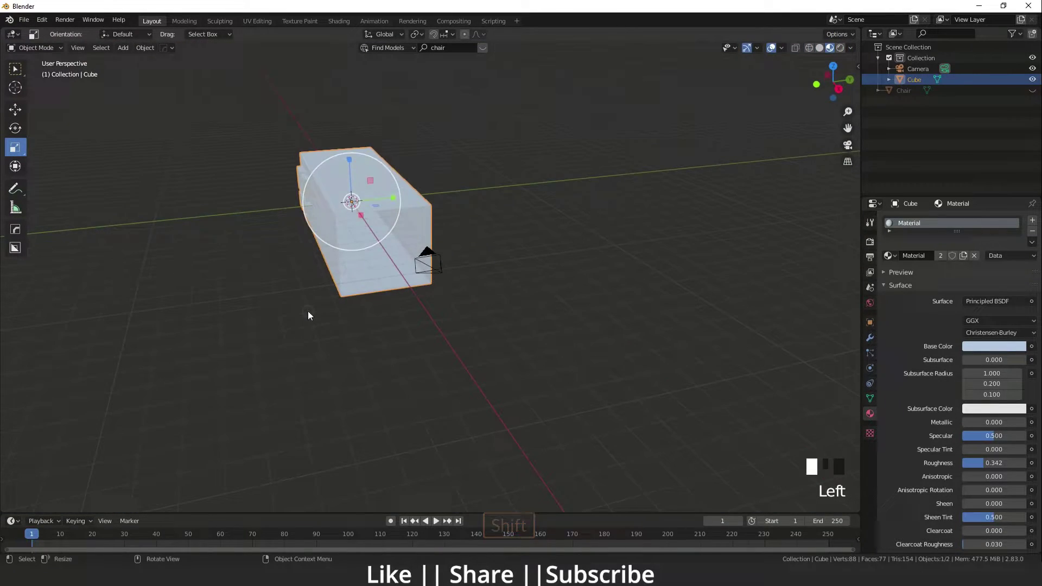
{"action": "scroll", "coordinate": [272, 272], "scroll_direction": "up", "scroll_amount": 1}
{"action": "middle_click_drag", "start_coordinate": [272, 272], "coordinate": [231, 245], "text": "shift"}
{"action": "key", "text": "shift+a"}
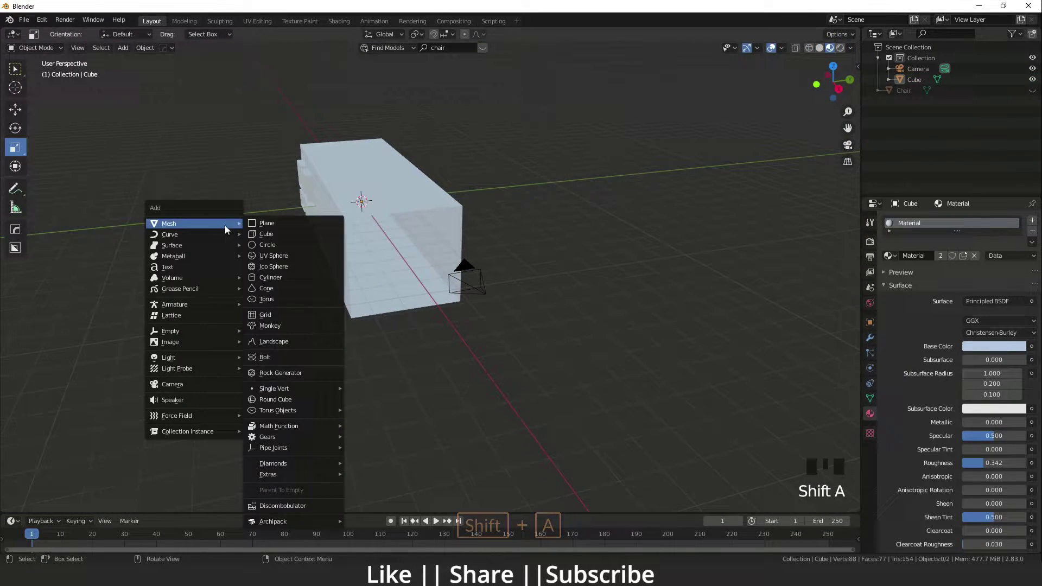
{"action": "mouse_move", "coordinate": [172, 368]}
{"action": "mouse_move", "coordinate": [218, 360]}
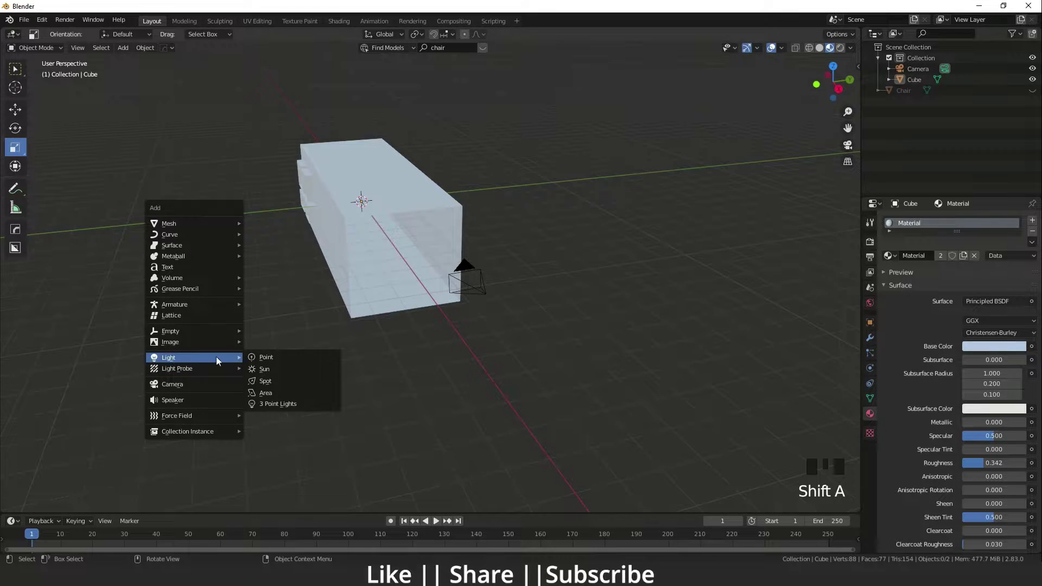
{"action": "left_click", "coordinate": [272, 382]}
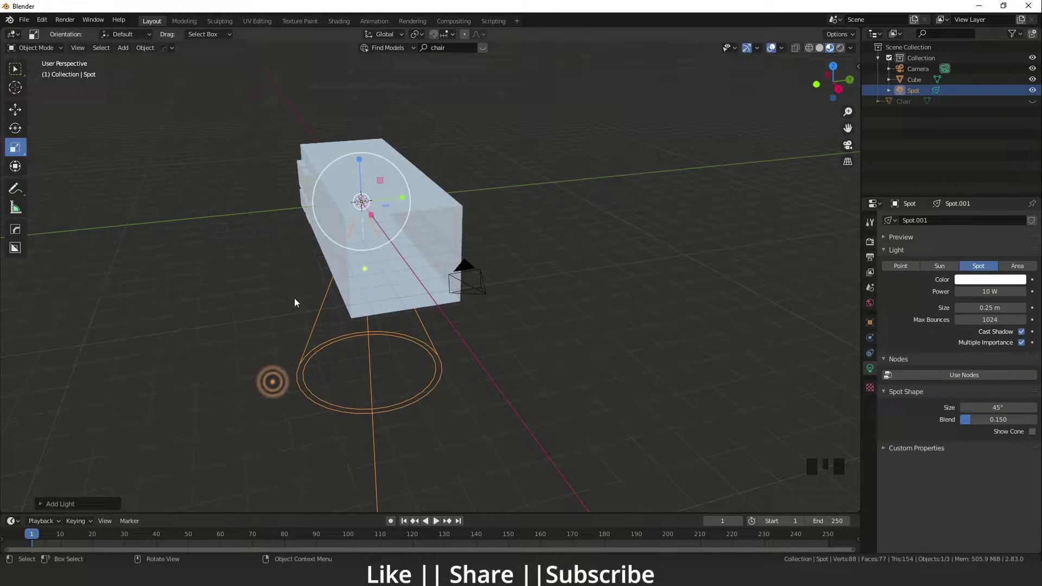
Step: Move the spot light along Y in the left side view to just outside the window wall
{"action": "middle_click_drag", "start_coordinate": [294, 298], "coordinate": [327, 307], "text": "shift"}
{"action": "key", "text": "grave"}
{"action": "left_click", "coordinate": [112, 221]}
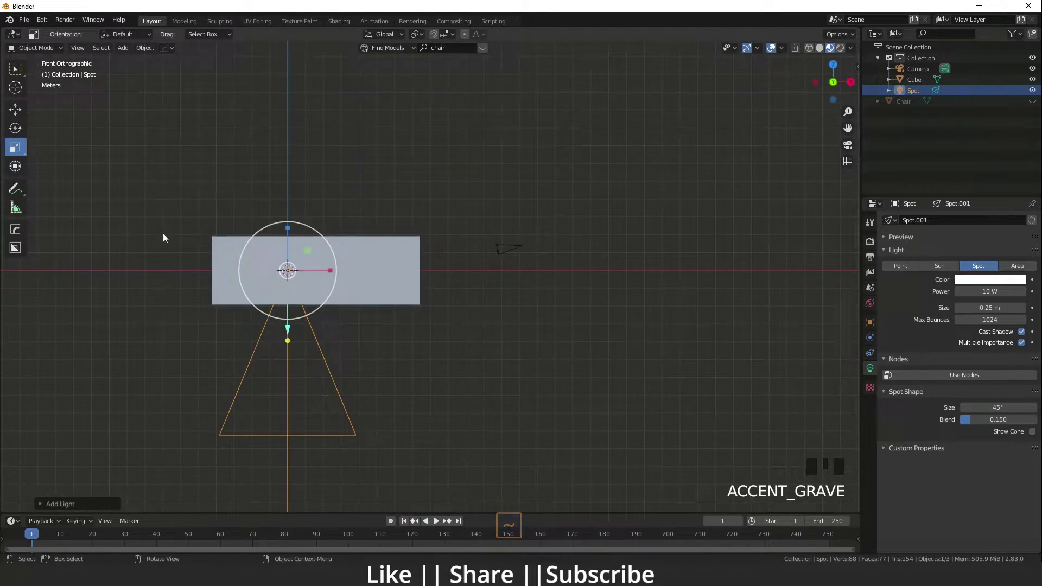
{"action": "key", "text": "grave"}
{"action": "left_click", "coordinate": [212, 280]}
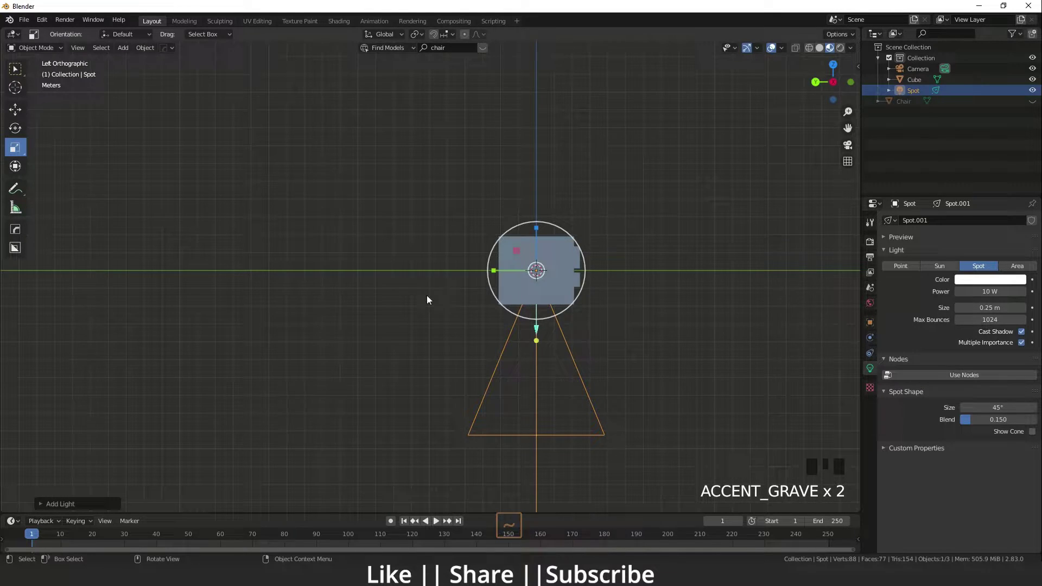
{"action": "middle_click_drag", "start_coordinate": [428, 297], "coordinate": [382, 304], "text": "shift"}
{"action": "scroll", "coordinate": [494, 294], "scroll_direction": "up", "scroll_amount": 2}
{"action": "key", "text": "w"}
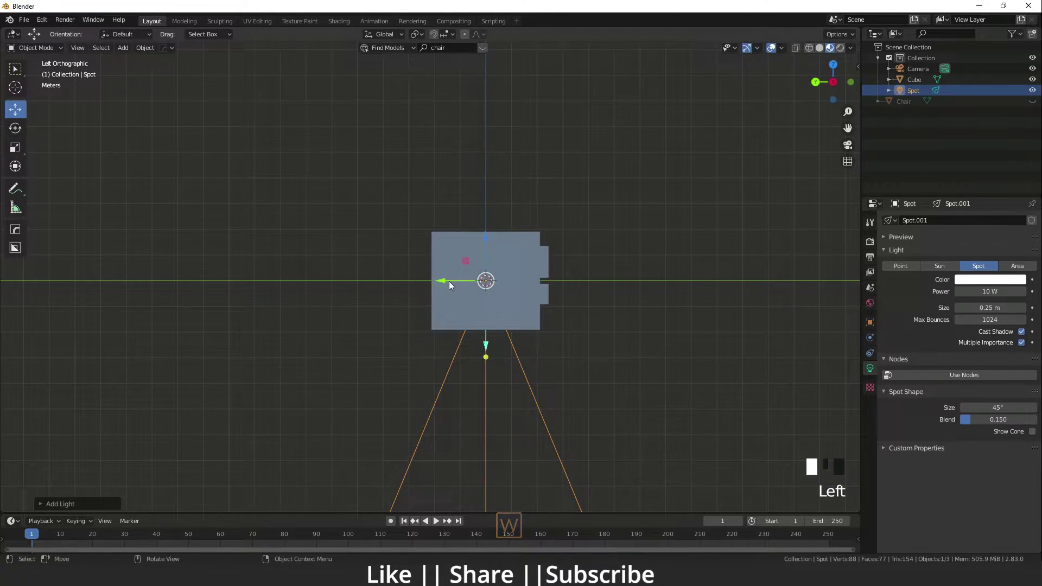
{"action": "left_click_drag", "start_coordinate": [449, 281], "coordinate": [536, 282]}
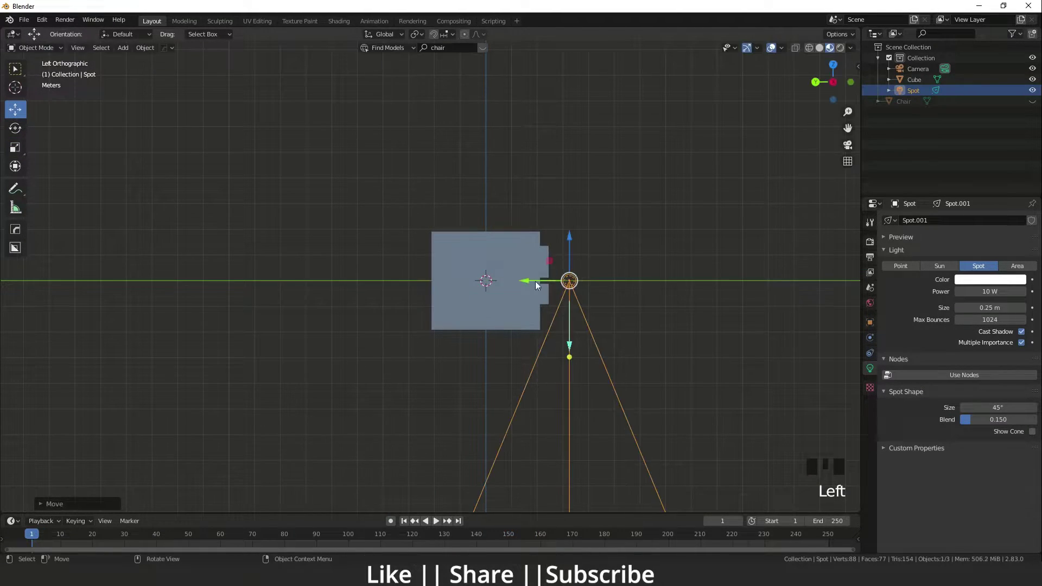
Step: Rotate the spot light to point down towards the window and raise it above the room's height
{"action": "left_click", "coordinate": [16, 135]}
{"action": "middle_click_drag", "start_coordinate": [430, 335], "coordinate": [405, 263], "text": "shift"}
{"action": "left_click_drag", "start_coordinate": [583, 185], "coordinate": [616, 248]}
{"action": "key", "text": "w"}
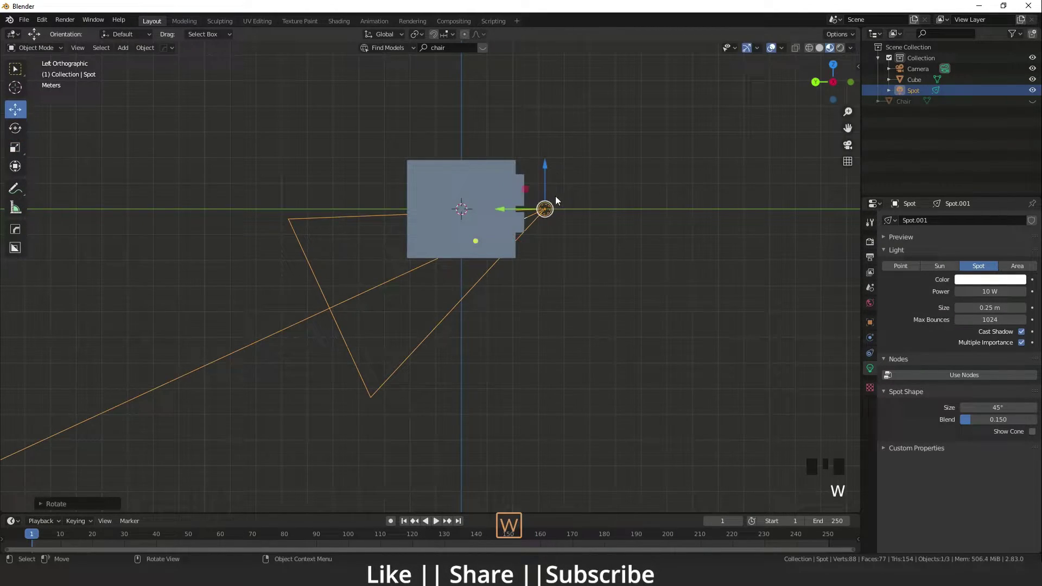
{"action": "left_click_drag", "start_coordinate": [546, 160], "coordinate": [546, 87]}
{"action": "left_click_drag", "start_coordinate": [501, 135], "coordinate": [616, 109]}
Step: Fine-tune the spot light's angle and position so its cone aims through the window into the room
{"action": "left_click", "coordinate": [15, 128]}
{"action": "scroll", "coordinate": [619, 256], "scroll_direction": "down", "scroll_amount": 2}
{"action": "middle_click_drag", "start_coordinate": [619, 256], "coordinate": [494, 289]}
{"action": "key", "text": "w"}
{"action": "left_click_drag", "start_coordinate": [539, 263], "coordinate": [527, 267]}
{"action": "middle_click_drag", "start_coordinate": [526, 267], "coordinate": [441, 263]}
{"action": "scroll", "coordinate": [527, 272], "scroll_direction": "up", "scroll_amount": 2}
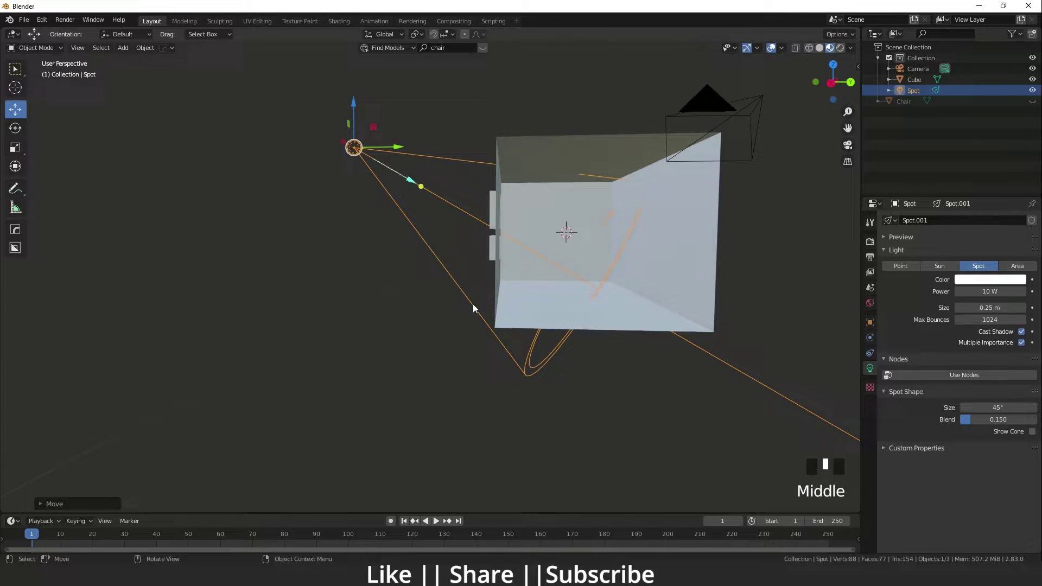
Step: Split the 3D viewport into two side by side, one in camera view and the other in free perspective
{"action": "key", "text": "KP_0"}
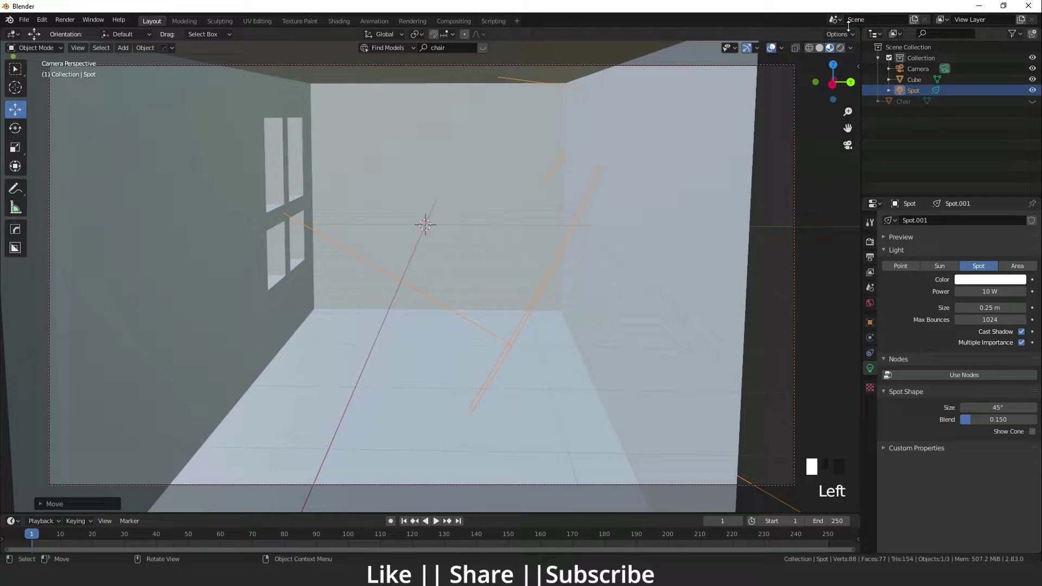
{"action": "left_click_drag", "start_coordinate": [860, 31], "coordinate": [513, 60]}
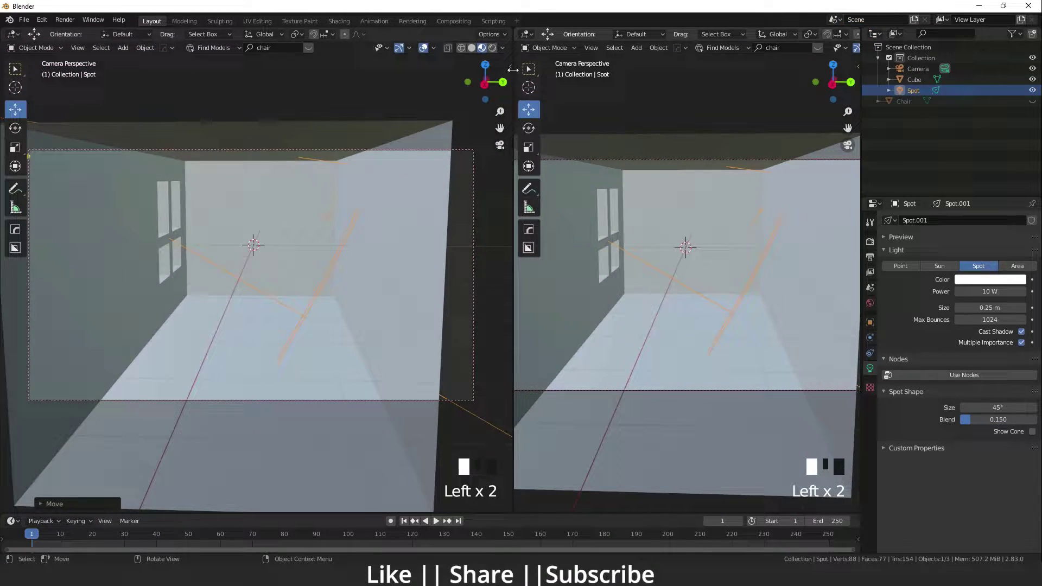
{"action": "key", "text": "KP_0"}
{"action": "key", "text": "KP_0"}
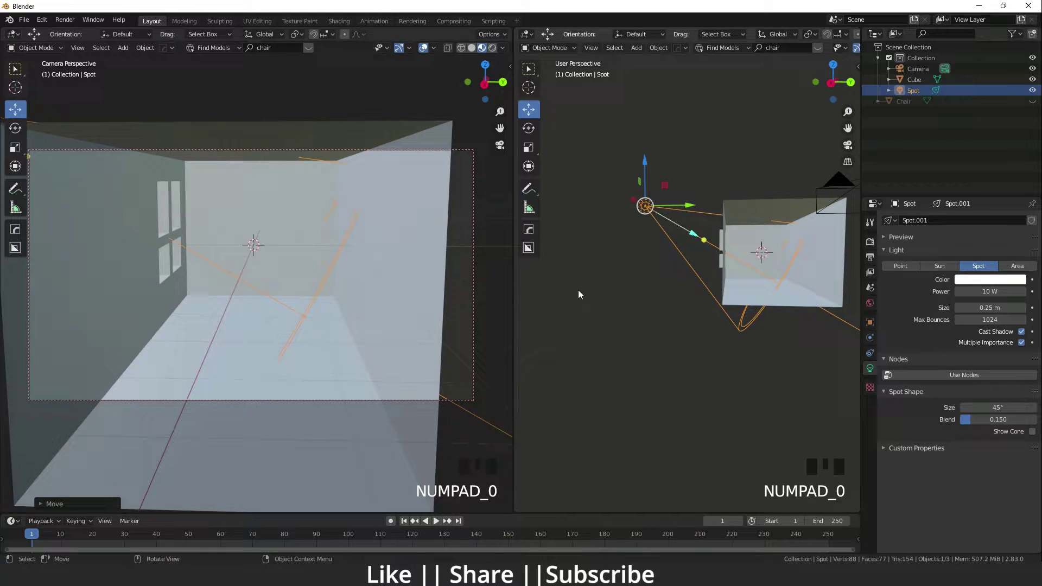
{"action": "scroll", "coordinate": [661, 312], "scroll_direction": "down", "scroll_amount": 3}
{"action": "middle_click_drag", "start_coordinate": [661, 312], "coordinate": [679, 358]}
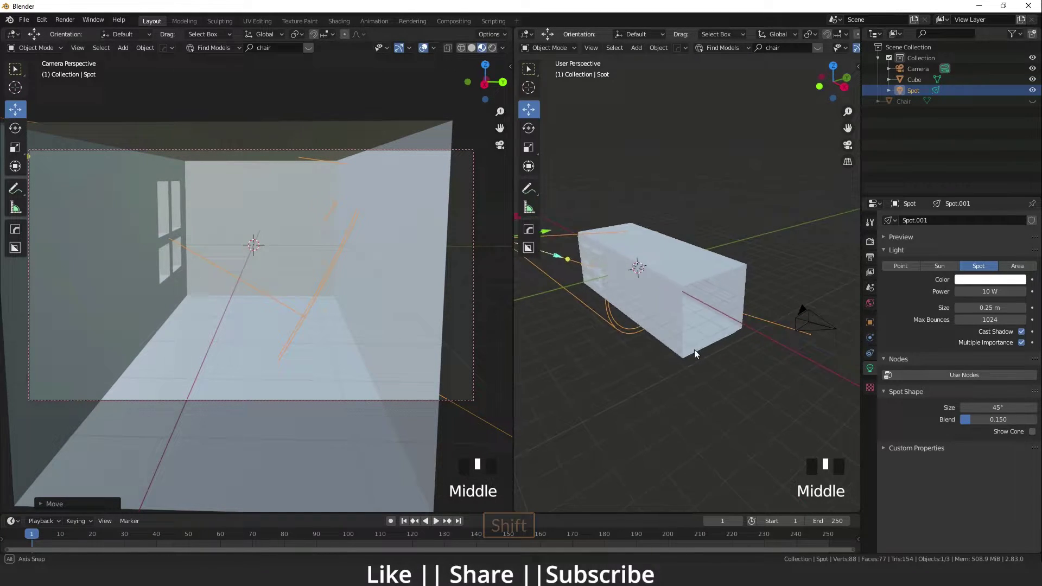
{"action": "scroll", "coordinate": [697, 326], "scroll_direction": "up", "scroll_amount": 2}
{"action": "left_click", "coordinate": [693, 331]}
{"action": "middle_click_drag", "start_coordinate": [693, 331], "coordinate": [709, 294], "text": "shift"}
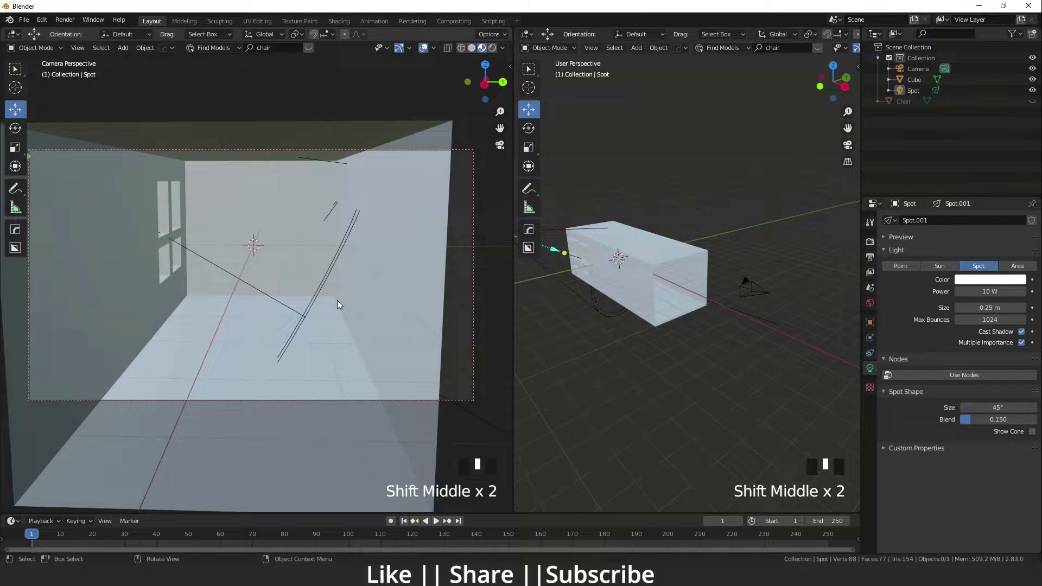
Step: Set the spot light's power to 2000 W
{"action": "left_click", "coordinate": [551, 250]}
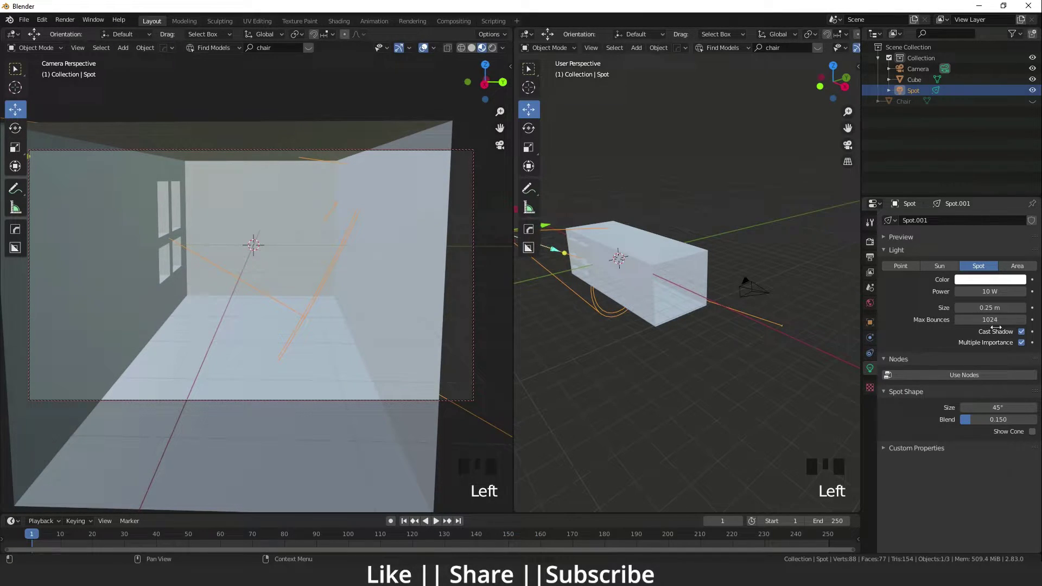
{"action": "left_click", "coordinate": [990, 292]}
{"action": "type", "text": "2000"}
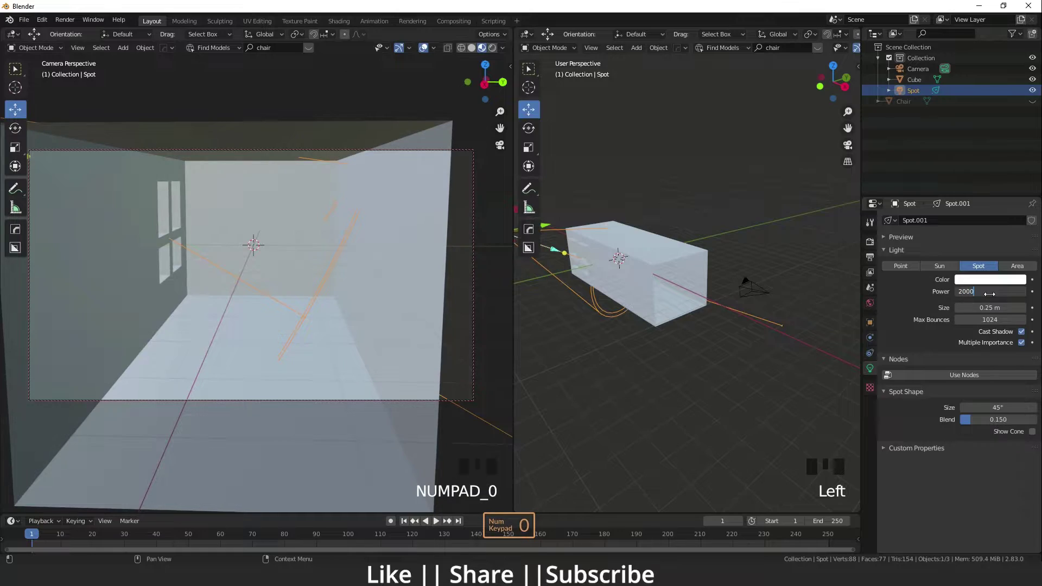
{"action": "key", "text": "Return"}
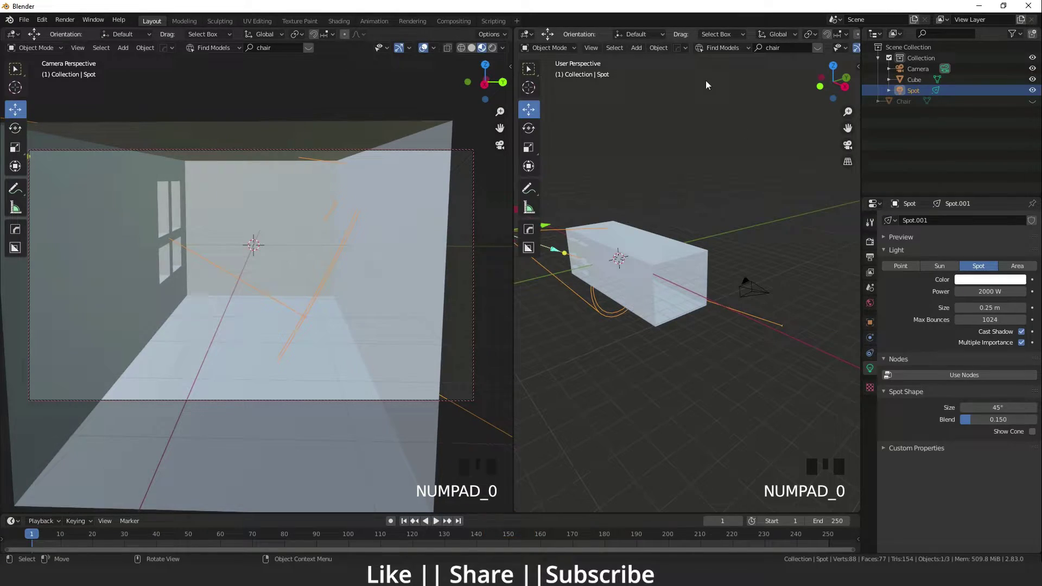
Step: Show the camera view in rendered shading, set viewport denoising to OptiX AI-Accelerated and enable adaptive sampling
{"action": "left_click", "coordinate": [493, 47]}
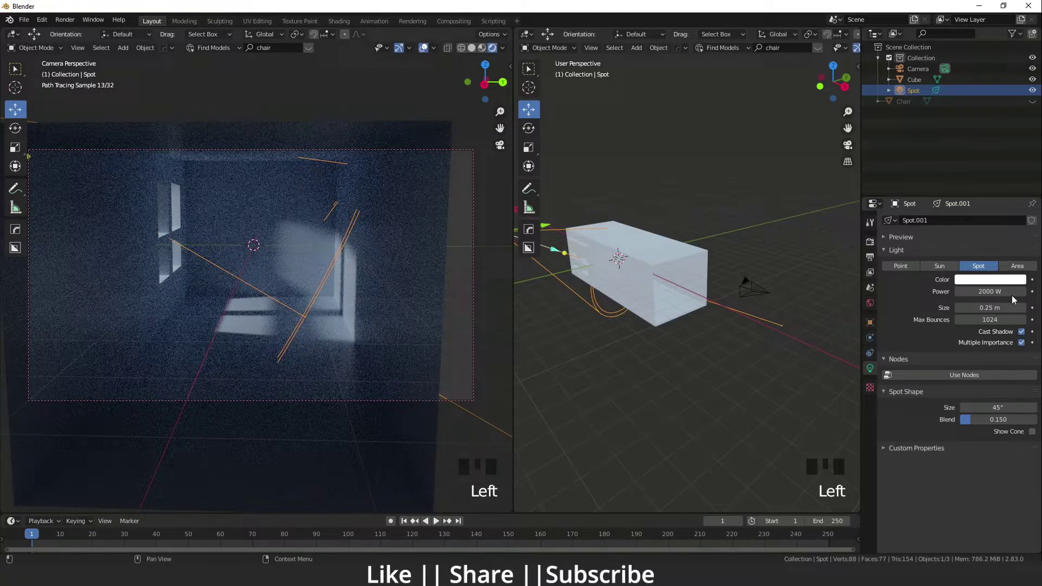
{"action": "left_click", "coordinate": [871, 241]}
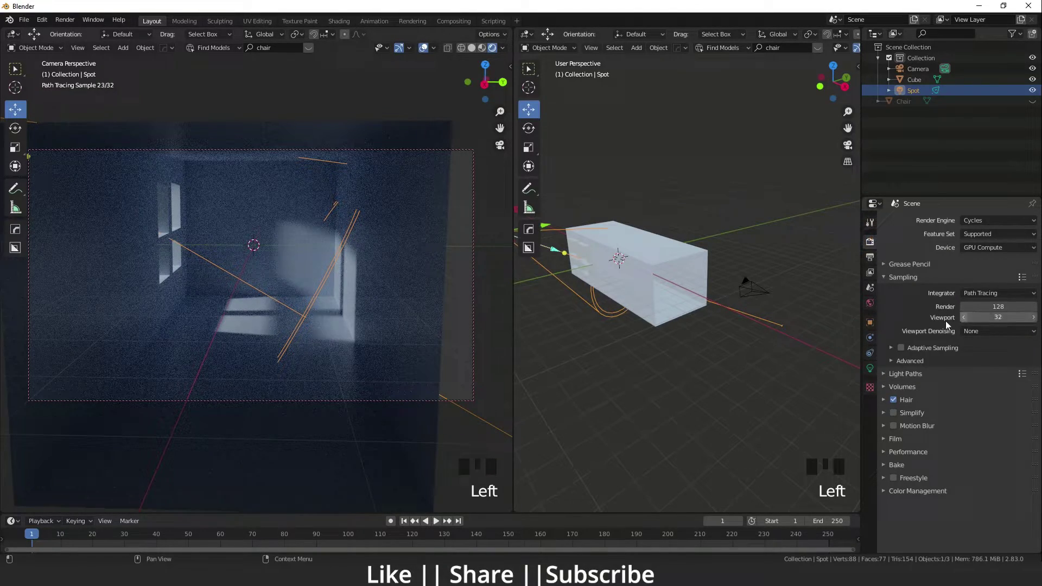
{"action": "left_click", "coordinate": [998, 332]}
{"action": "left_click", "coordinate": [986, 355]}
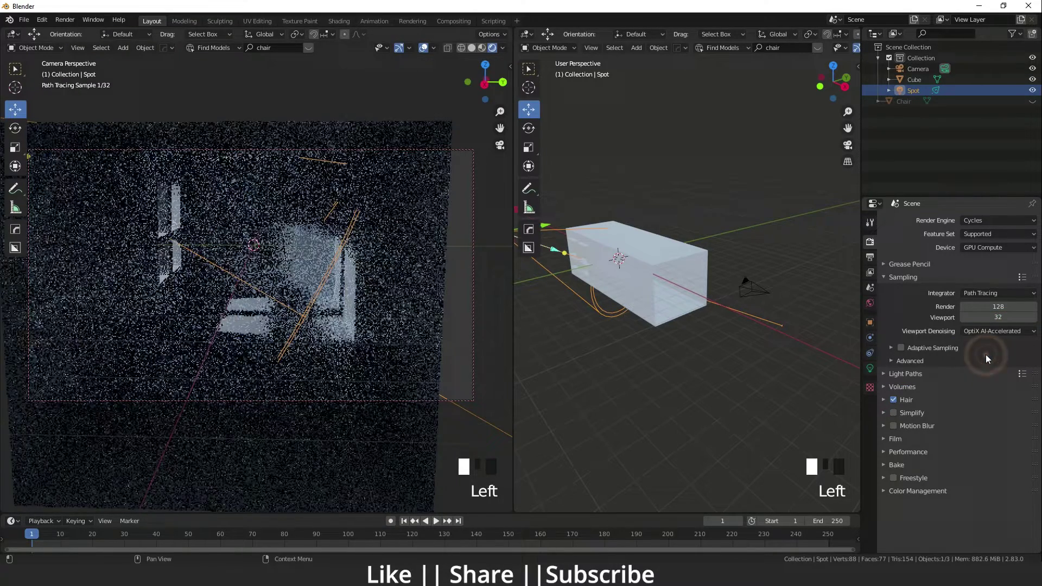
{"action": "left_click", "coordinate": [901, 348]}
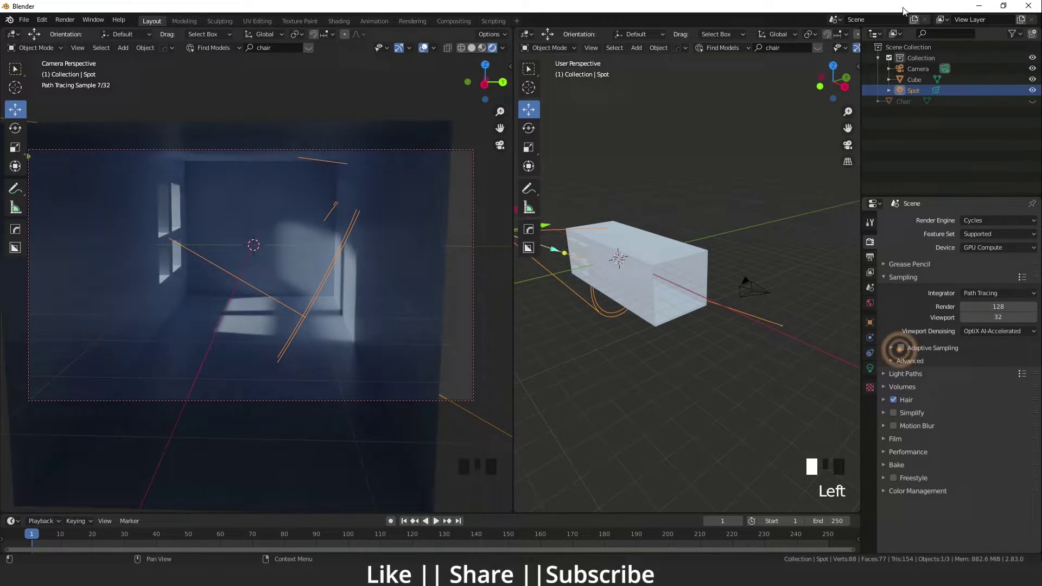
Step: Reposition the camera so the room's interior fills its frame, and deselect the spot light
{"action": "scroll", "coordinate": [651, 333], "scroll_direction": "up", "scroll_amount": 3}
{"action": "middle_click_drag", "start_coordinate": [628, 310], "coordinate": [593, 321], "text": "shift"}
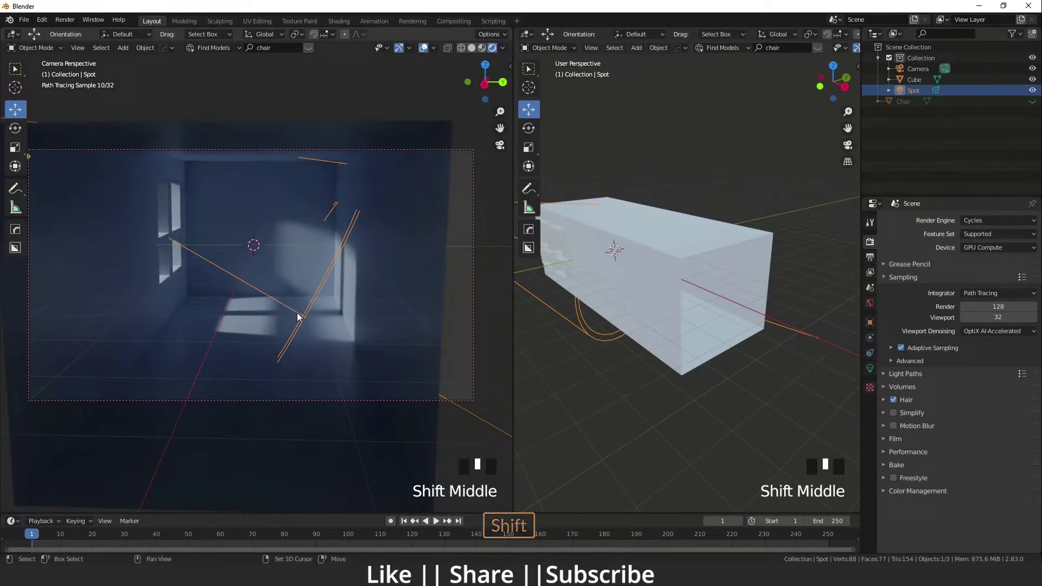
{"action": "mouse_move", "coordinate": [298, 309]}
{"action": "middle_mouse_down", "text": "shift"}
{"action": "mouse_move", "coordinate": [314, 293]}
{"action": "mouse_move", "coordinate": [301, 302]}
{"action": "mouse_move", "coordinate": [303, 291]}
{"action": "mouse_move", "coordinate": [292, 319]}
{"action": "mouse_move", "coordinate": [292, 308]}
{"action": "middle_mouse_up", "text": "shift"}
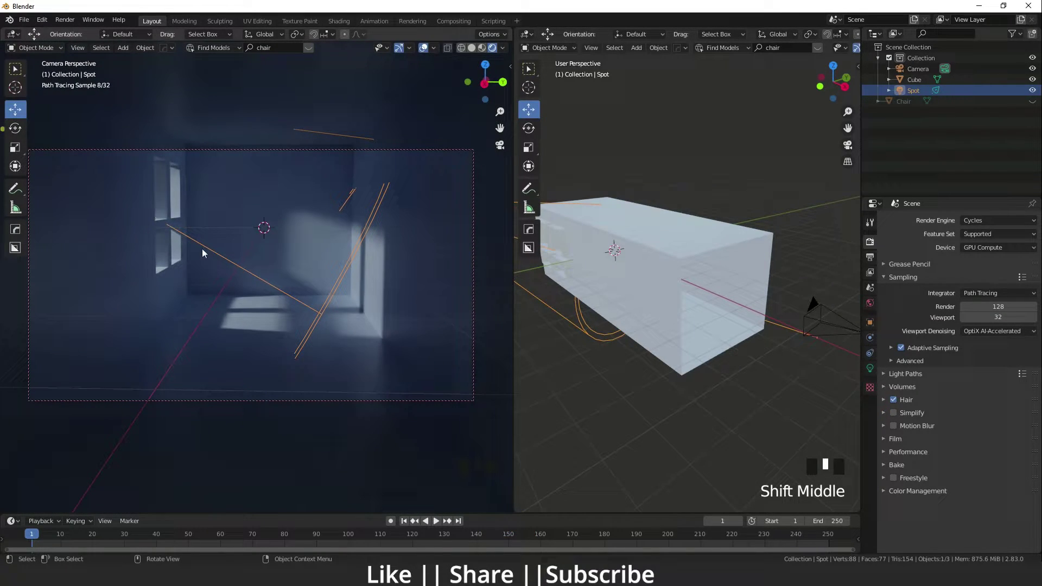
{"action": "left_click", "coordinate": [298, 214]}
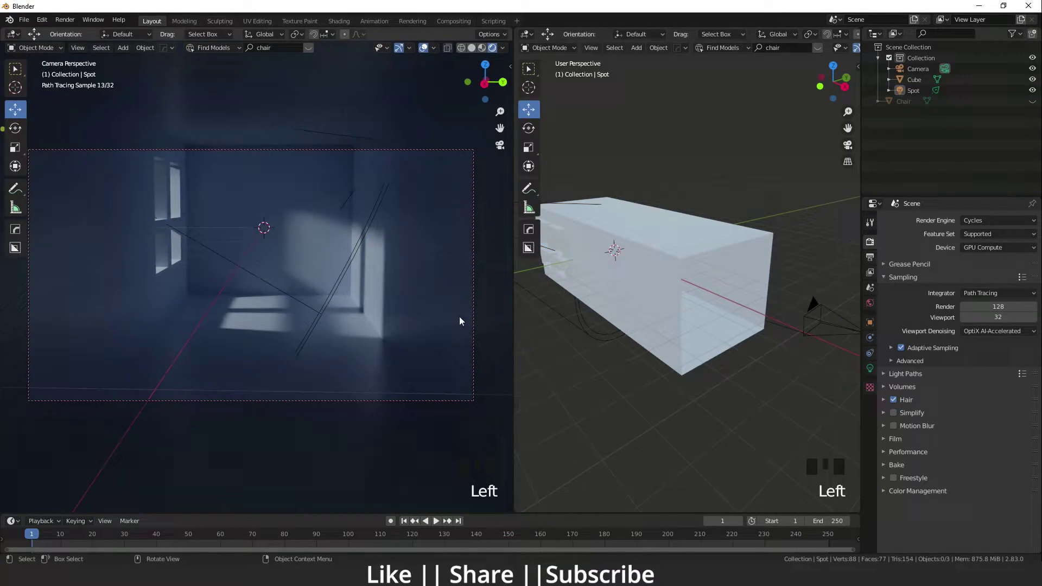
Step: Unhide the chair inside the room and select it
{"action": "middle_click_drag", "start_coordinate": [705, 326], "coordinate": [675, 249], "text": "shift"}
{"action": "scroll", "coordinate": [710, 350], "scroll_direction": "down", "scroll_amount": 2}
{"action": "scroll", "coordinate": [672, 317], "scroll_direction": "down", "scroll_amount": 1}
{"action": "left_click", "coordinate": [640, 324]}
{"action": "scroll", "coordinate": [630, 320], "scroll_direction": "up", "scroll_amount": 1}
{"action": "scroll", "coordinate": [648, 241], "scroll_direction": "up", "scroll_amount": 1}
{"action": "scroll", "coordinate": [625, 324], "scroll_direction": "up", "scroll_amount": 2}
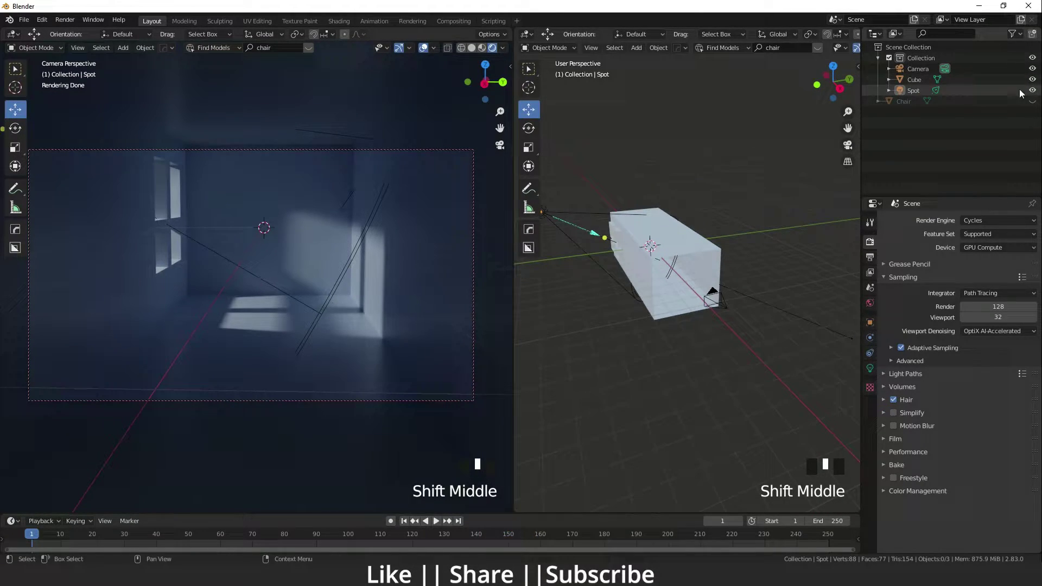
{"action": "left_click", "coordinate": [1032, 101]}
{"action": "scroll", "coordinate": [696, 302], "scroll_direction": "down", "scroll_amount": 3}
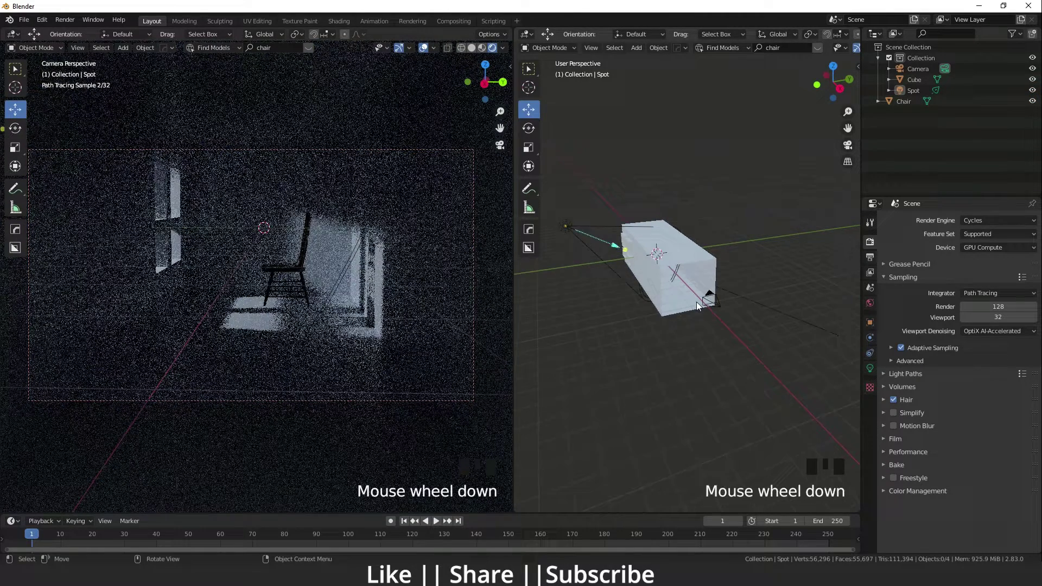
{"action": "left_click", "coordinate": [907, 102]}
Step: Lower the chair vertically towards the room's floor
{"action": "scroll", "coordinate": [722, 253], "scroll_direction": "up", "scroll_amount": 4}
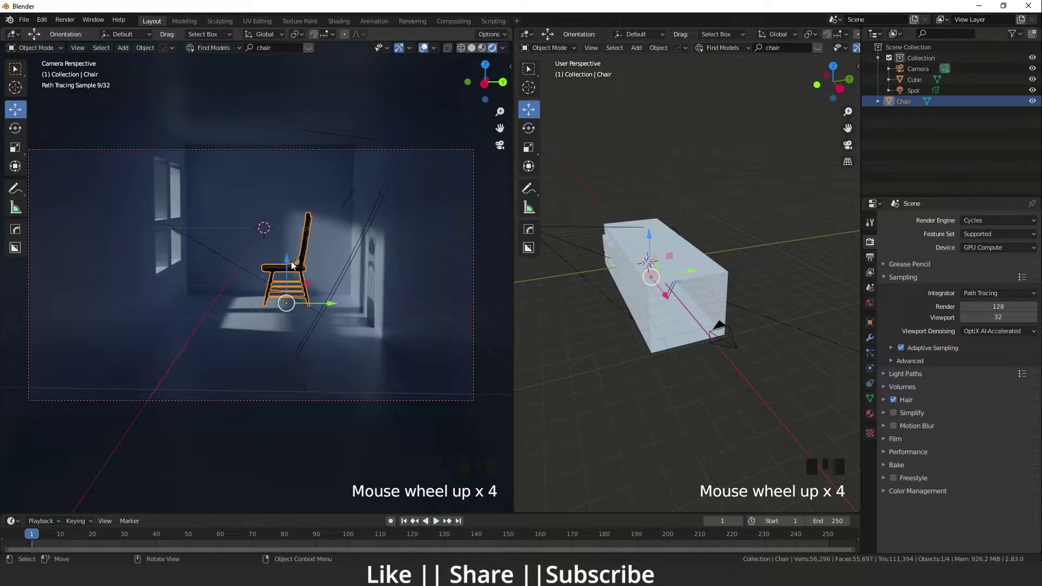
{"action": "left_click_drag", "start_coordinate": [291, 262], "coordinate": [292, 268]}
{"action": "scroll", "coordinate": [666, 317], "scroll_direction": "up", "scroll_amount": 4}
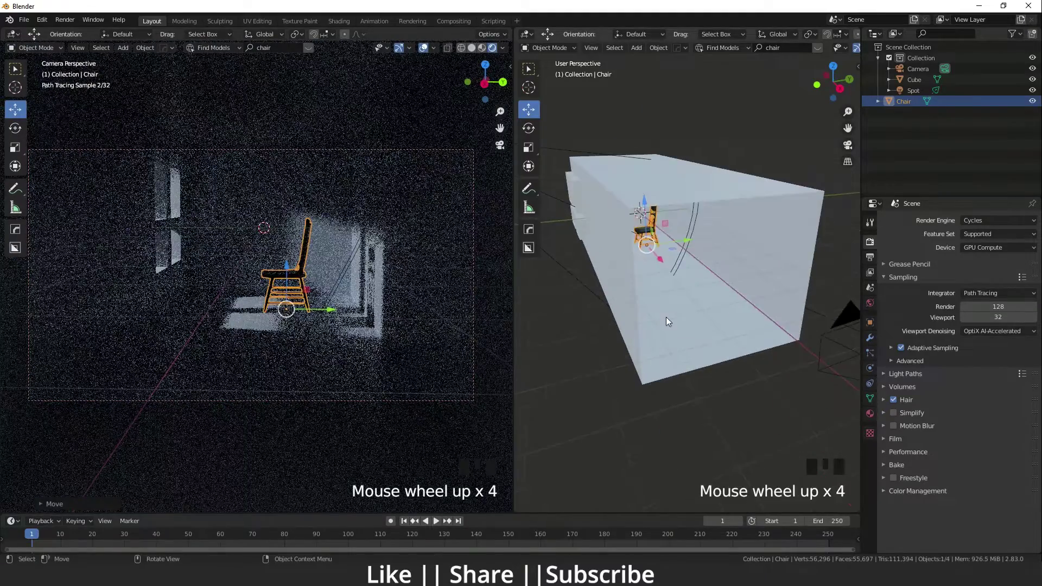
{"action": "scroll", "coordinate": [657, 249], "scroll_direction": "up", "scroll_amount": 4}
{"action": "middle_click_drag", "start_coordinate": [666, 246], "coordinate": [706, 242], "text": "shift"}
{"action": "left_click_drag", "start_coordinate": [671, 196], "coordinate": [673, 228]}
{"action": "scroll", "coordinate": [682, 269], "scroll_direction": "down", "scroll_amount": 4}
{"action": "mouse_move", "coordinate": [667, 246]}
{"action": "middle_mouse_down"}
{"action": "mouse_move", "coordinate": [682, 269]}
{"action": "mouse_move", "coordinate": [671, 263]}
{"action": "middle_mouse_up"}
Step: Fine-tune the chair's position so it stands on the floor in the light from the window
{"action": "scroll", "coordinate": [727, 303], "scroll_direction": "up", "scroll_amount": 5}
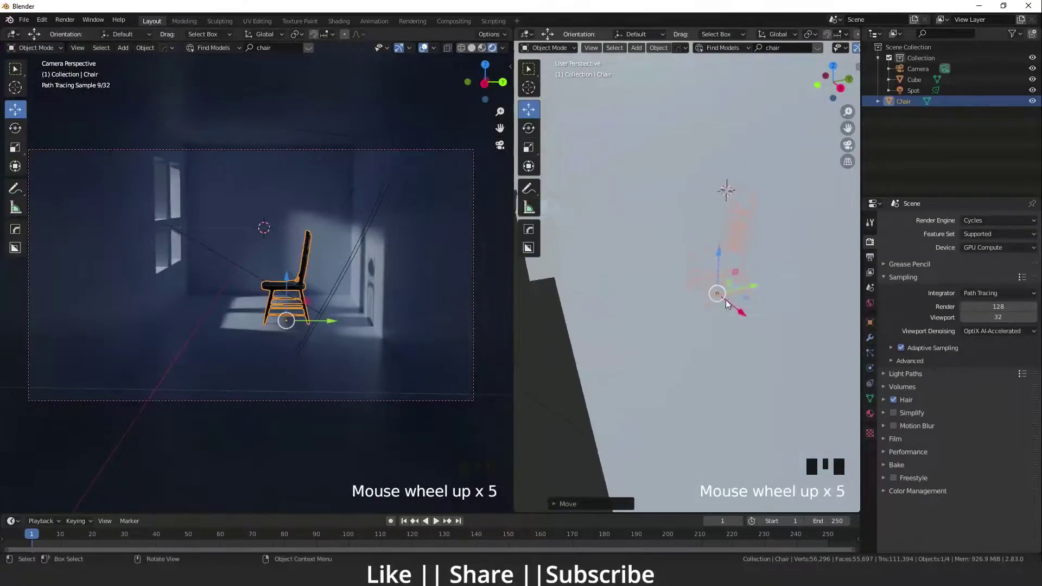
{"action": "scroll", "coordinate": [726, 300], "scroll_direction": "up", "scroll_amount": 3}
{"action": "left_click_drag", "start_coordinate": [699, 296], "coordinate": [698, 285]}
{"action": "middle_click_drag", "start_coordinate": [705, 293], "coordinate": [755, 271]}
{"action": "scroll", "coordinate": [769, 329], "scroll_direction": "up", "scroll_amount": 5}
{"action": "middle_click_drag", "start_coordinate": [769, 329], "coordinate": [760, 304], "text": "shift"}
{"action": "left_click_drag", "start_coordinate": [696, 233], "coordinate": [695, 231]}
{"action": "scroll", "coordinate": [696, 244], "scroll_direction": "down", "scroll_amount": 7}
{"action": "middle_click_drag", "start_coordinate": [696, 244], "coordinate": [637, 427]}
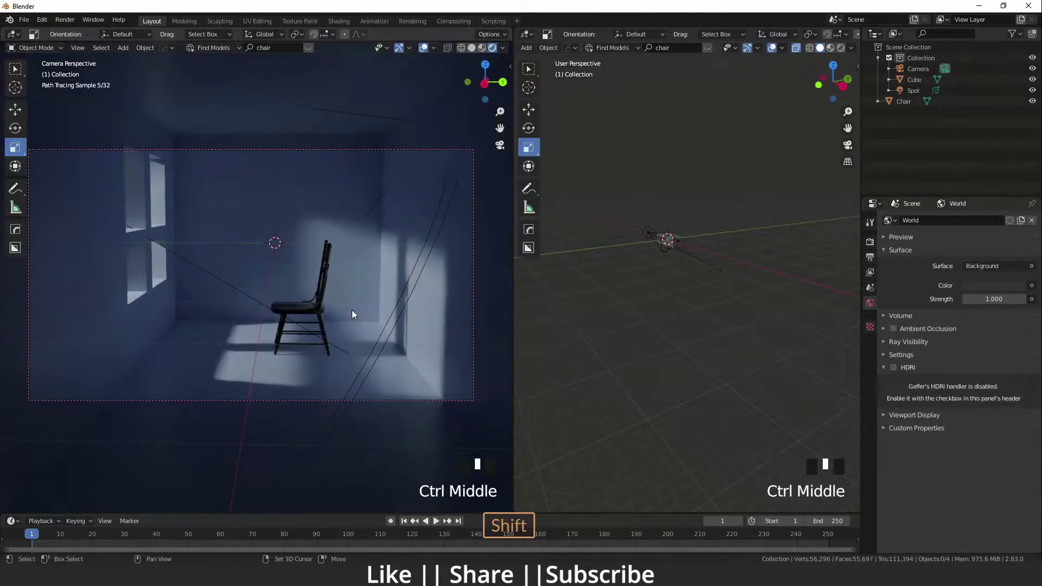
Step: Add a new mesh cube at the 3D cursor inside the room
{"action": "left_click", "coordinate": [654, 324]}
{"action": "middle_click_drag", "start_coordinate": [674, 274], "coordinate": [705, 328], "text": "shift"}
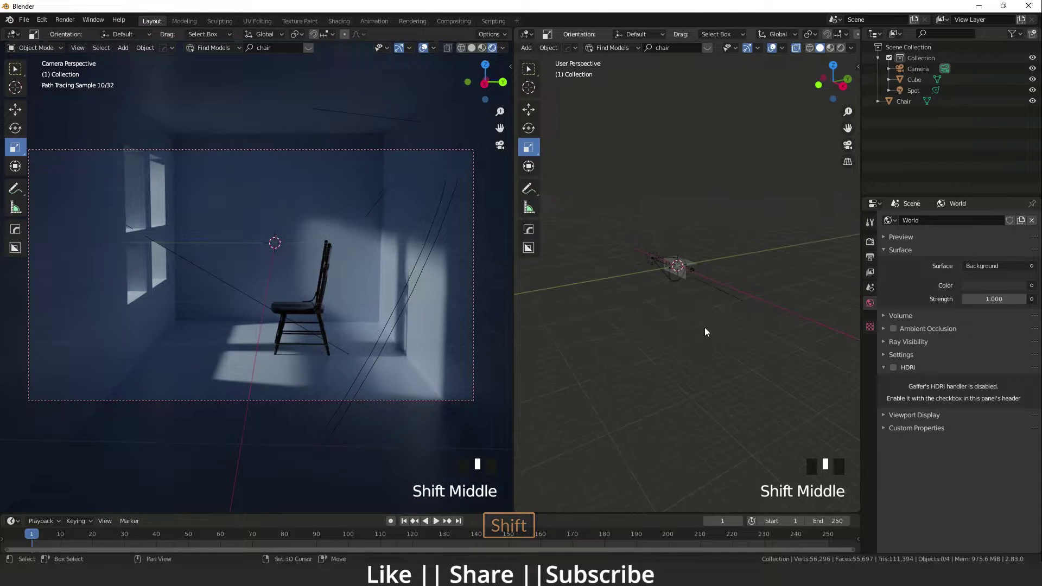
{"action": "scroll", "coordinate": [689, 275], "scroll_direction": "up", "scroll_amount": 4}
{"action": "middle_click_drag", "start_coordinate": [689, 274], "coordinate": [676, 324], "text": "shift"}
{"action": "scroll", "coordinate": [702, 338], "scroll_direction": "up", "scroll_amount": 3}
{"action": "key", "text": "shift+a"}
{"action": "mouse_move", "coordinate": [679, 250]}
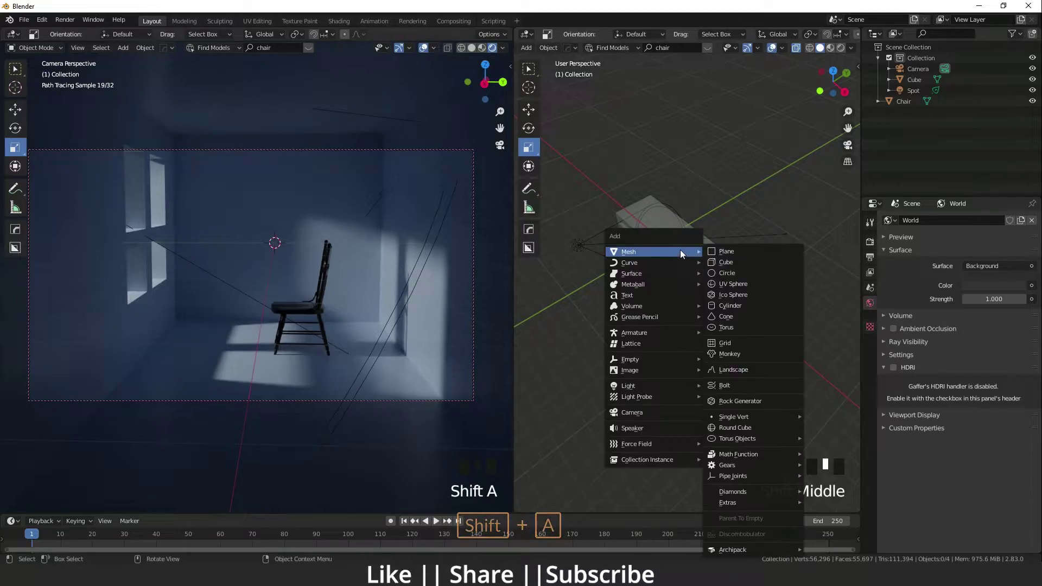
{"action": "left_click", "coordinate": [732, 264]}
{"action": "scroll", "coordinate": [691, 237], "scroll_direction": "down", "scroll_amount": 1}
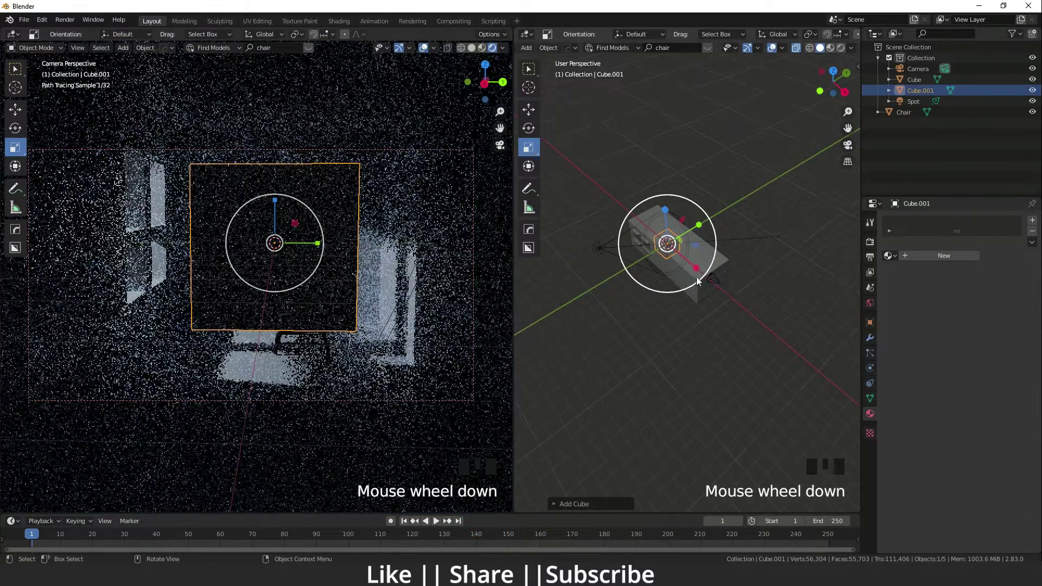
Step: Scale the new cube along X, Y and Z until it surrounds the whole room
{"action": "left_click_drag", "start_coordinate": [701, 273], "coordinate": [552, 386]}
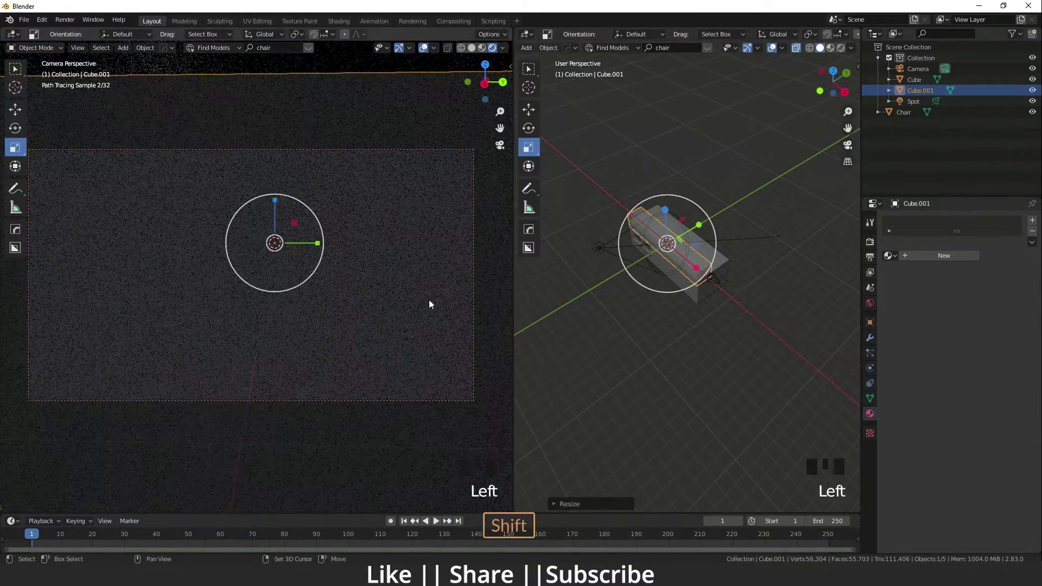
{"action": "middle_click_drag", "start_coordinate": [733, 273], "coordinate": [742, 261], "text": "shift"}
{"action": "middle_click_drag", "start_coordinate": [741, 261], "coordinate": [699, 283]}
{"action": "left_click_drag", "start_coordinate": [731, 216], "coordinate": [843, 204]}
{"action": "middle_click_drag", "start_coordinate": [177, 257], "coordinate": [418, 279]}
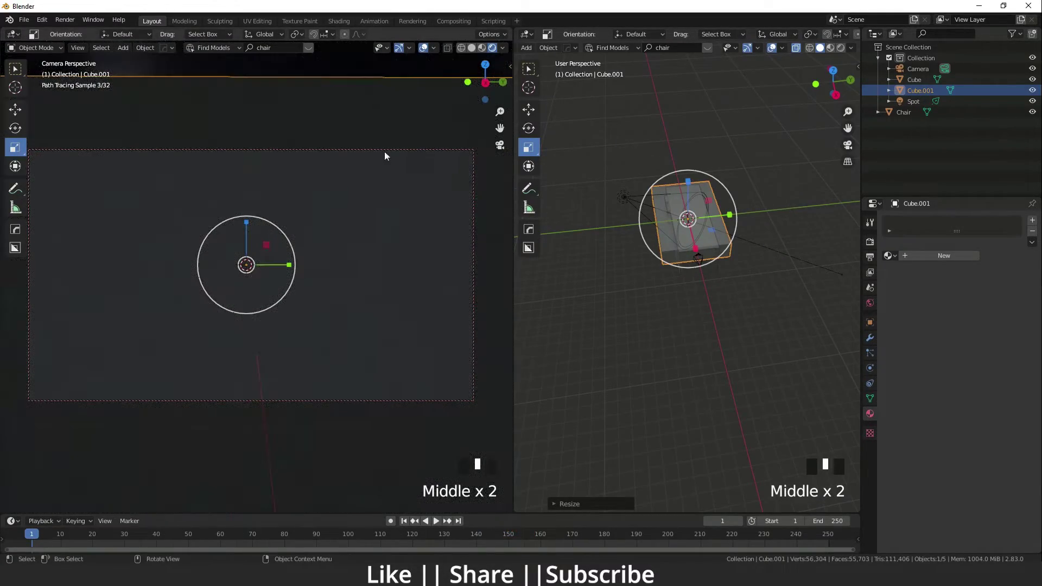
{"action": "mouse_move", "coordinate": [700, 256]}
{"action": "middle_mouse_down"}
{"action": "mouse_move", "coordinate": [706, 282]}
{"action": "mouse_move", "coordinate": [703, 241]}
{"action": "middle_mouse_up"}
{"action": "scroll", "coordinate": [709, 309], "scroll_direction": "up", "scroll_amount": 2}
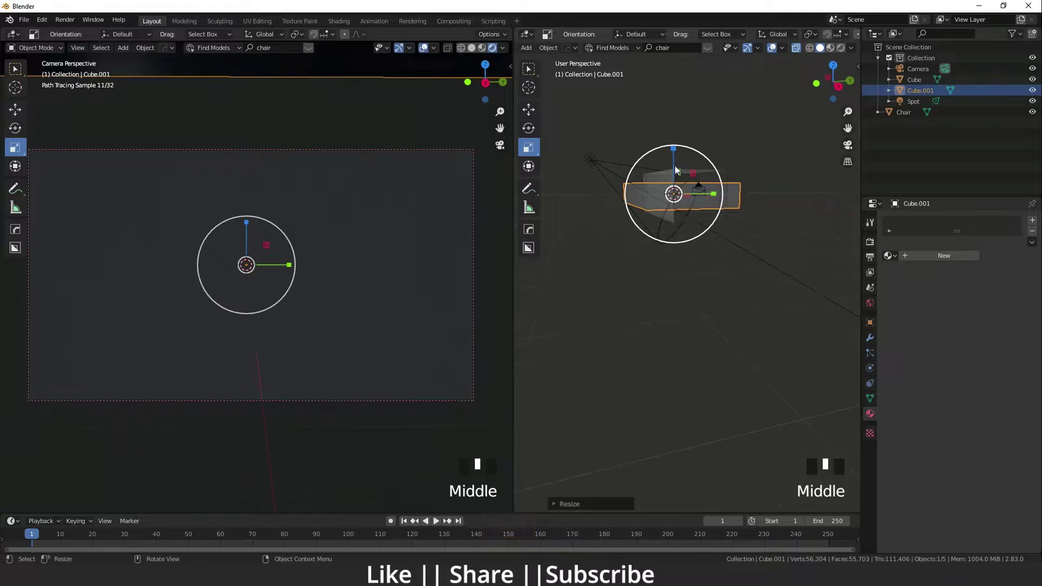
{"action": "left_click_drag", "start_coordinate": [675, 165], "coordinate": [672, 147]}
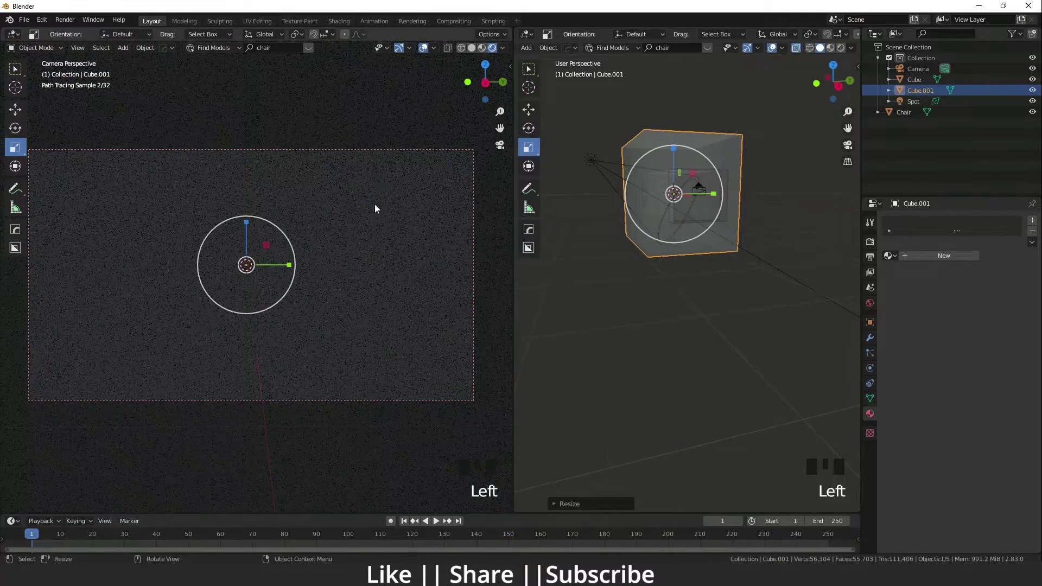
Step: Stretch the surrounding cube further along Y and Z so it also encloses the spot light
{"action": "middle_click_drag", "start_coordinate": [738, 408], "coordinate": [712, 339]}
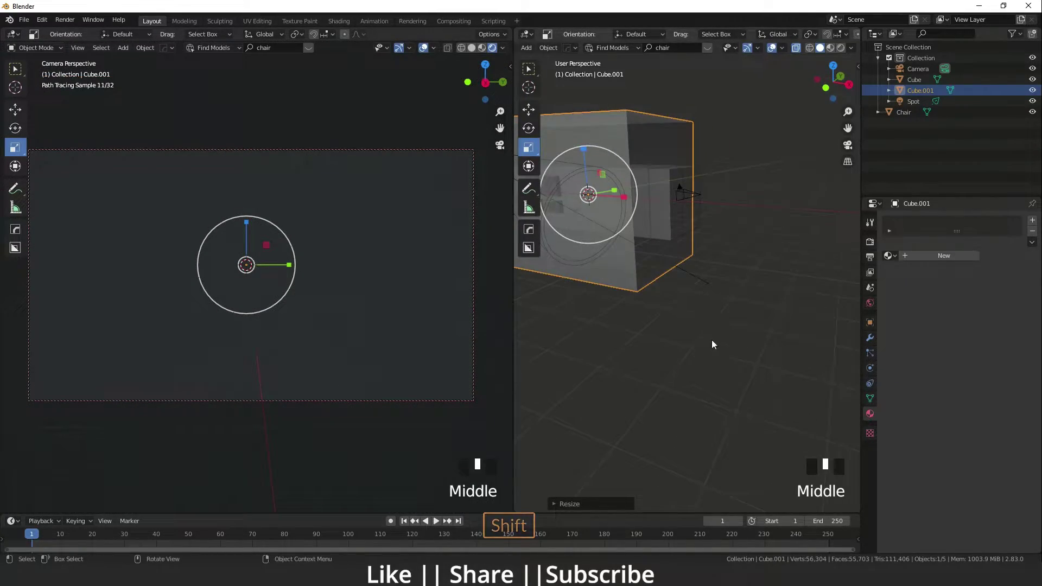
{"action": "scroll", "coordinate": [711, 340], "scroll_direction": "down", "scroll_amount": 2}
{"action": "middle_click_drag", "start_coordinate": [656, 289], "coordinate": [730, 279], "text": "shift"}
{"action": "left_click_drag", "start_coordinate": [730, 279], "coordinate": [755, 302]}
{"action": "middle_click_drag", "start_coordinate": [754, 302], "coordinate": [687, 305]}
{"action": "middle_click_drag", "start_coordinate": [686, 305], "coordinate": [680, 291], "text": "shift"}
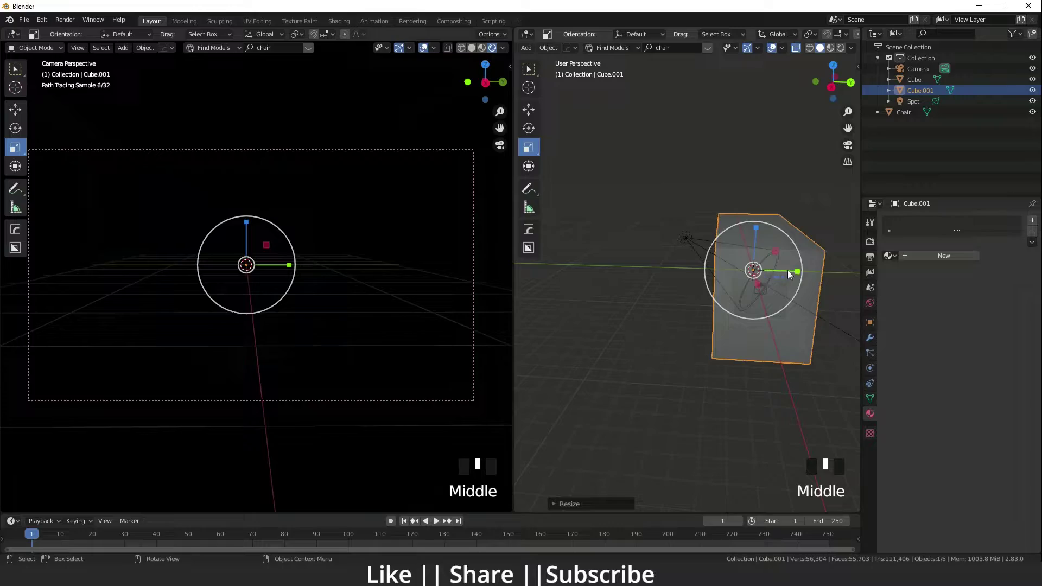
{"action": "left_click_drag", "start_coordinate": [789, 270], "coordinate": [848, 284]}
{"action": "middle_click_drag", "start_coordinate": [717, 320], "coordinate": [729, 276], "text": "shift"}
{"action": "left_click_drag", "start_coordinate": [722, 227], "coordinate": [721, 222]}
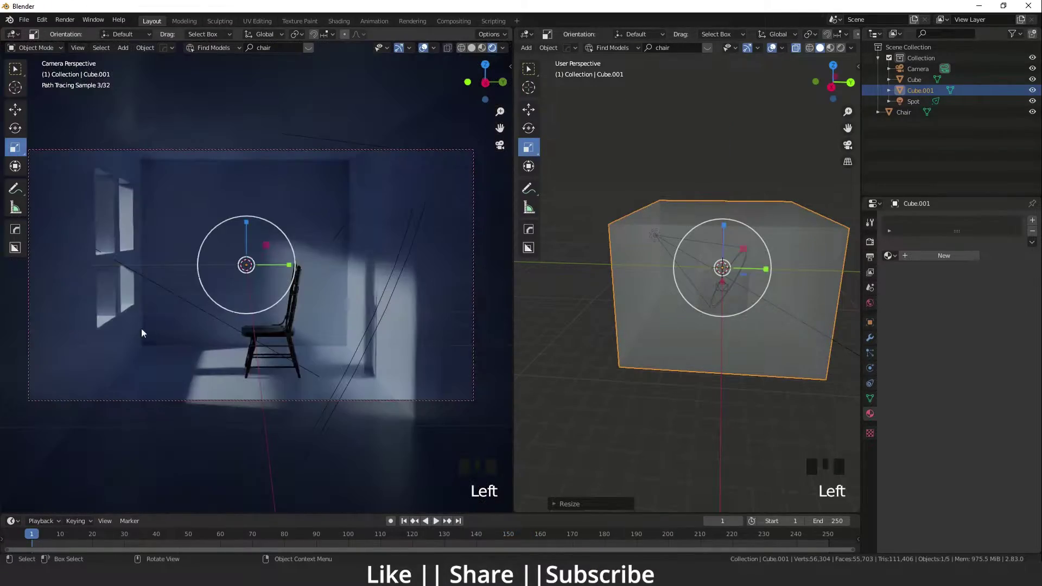
{"action": "middle_click_drag", "start_coordinate": [675, 286], "coordinate": [709, 317], "text": "shift"}
{"action": "left_click", "coordinate": [703, 311]}
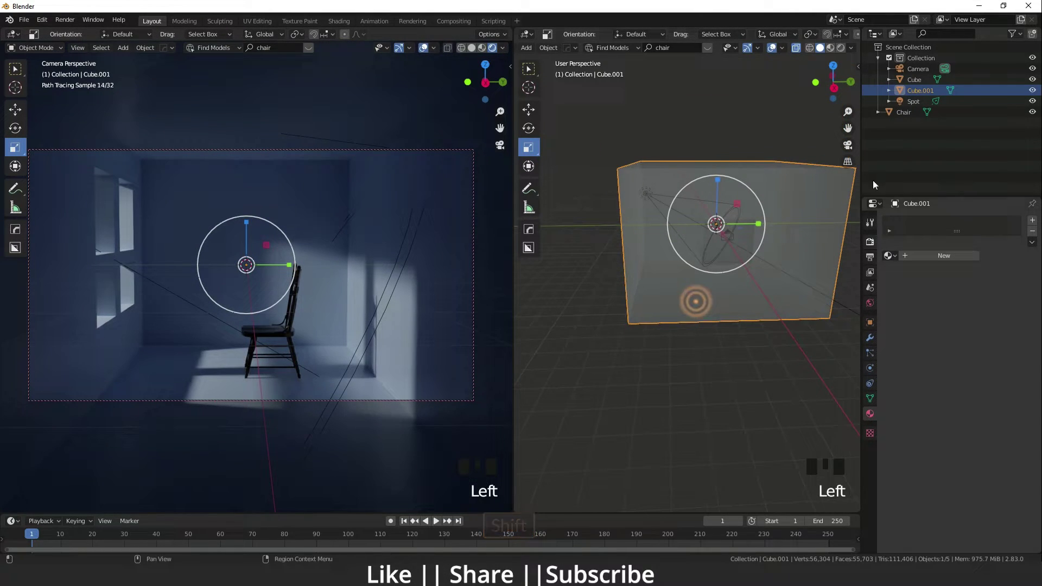
Step: Turn off X-ray display in the free perspective viewport and reselect the surrounding cube
{"action": "left_click", "coordinate": [797, 48]}
{"action": "middle_click_drag", "start_coordinate": [711, 282], "coordinate": [746, 276], "text": "shift"}
{"action": "left_click", "coordinate": [681, 230]}
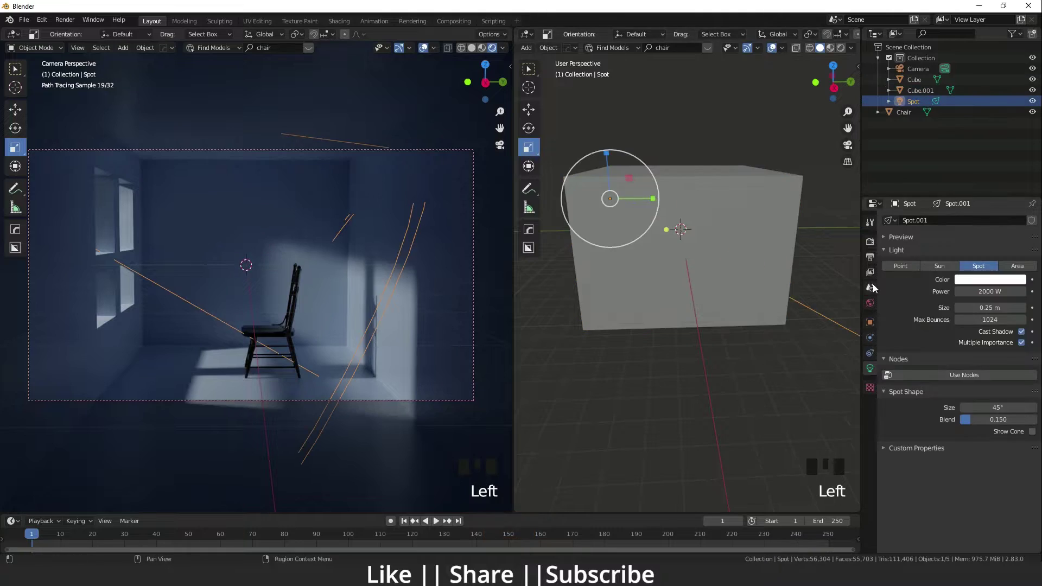
{"action": "left_click", "coordinate": [761, 253]}
Step: Give the surrounding cube a new material with no surface shader and Volume Scatter as its volume shader
{"action": "left_click", "coordinate": [956, 261]}
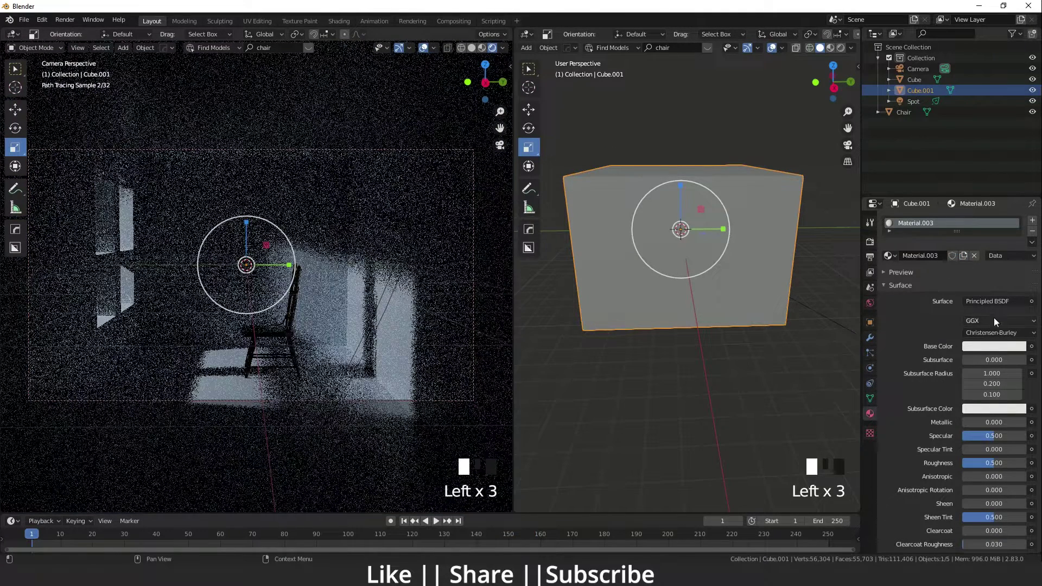
{"action": "left_click", "coordinate": [1032, 301]}
{"action": "left_click", "coordinate": [998, 48]}
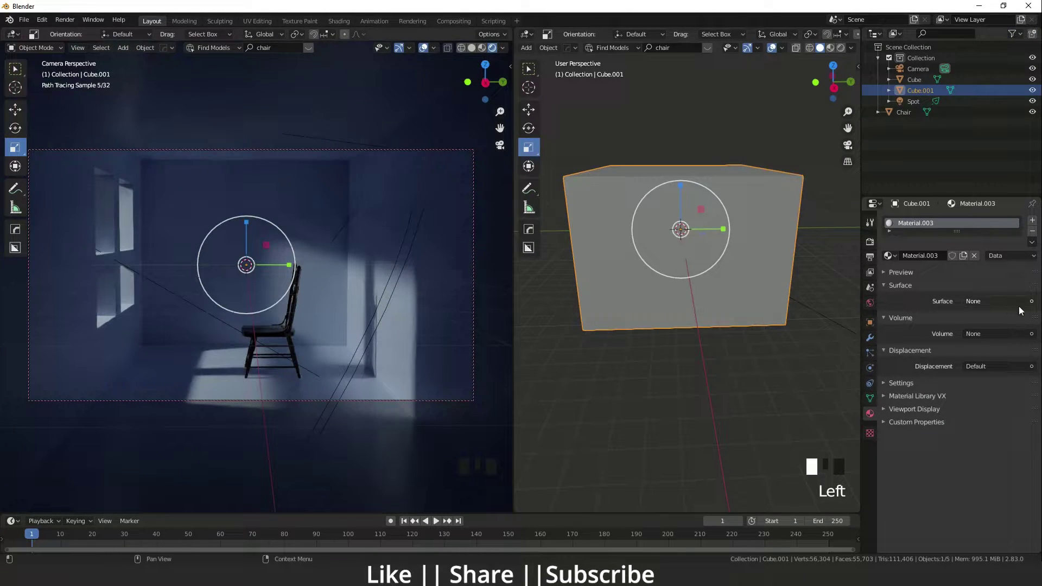
{"action": "left_click", "coordinate": [884, 318]}
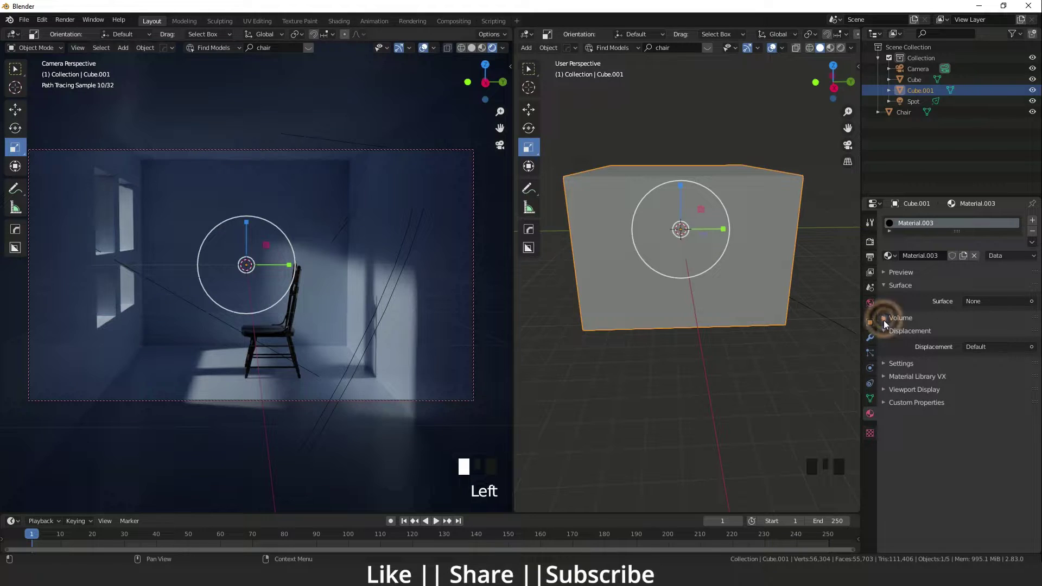
{"action": "left_click", "coordinate": [884, 320]}
{"action": "left_click", "coordinate": [982, 333]}
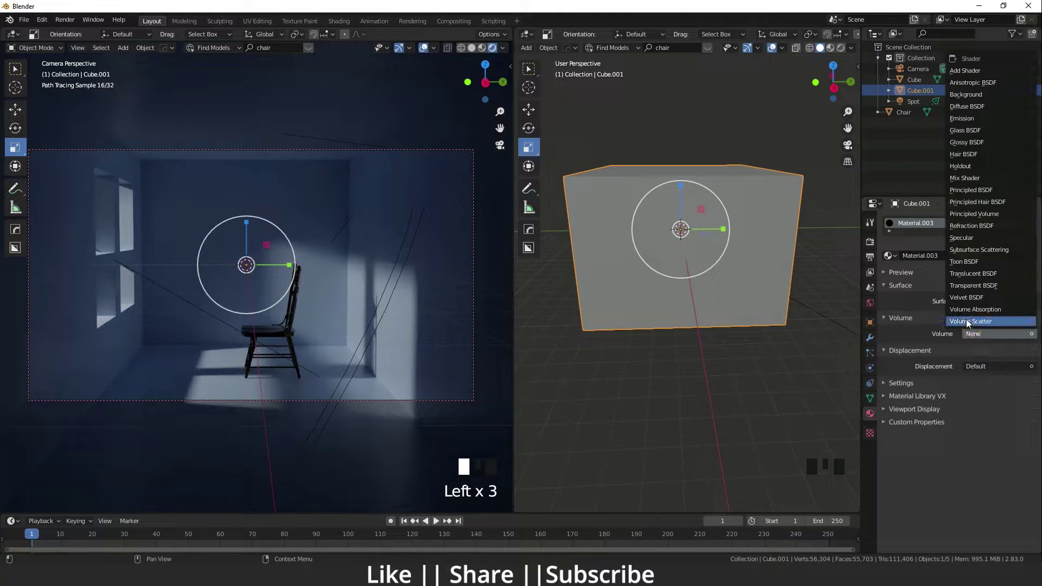
{"action": "left_click", "coordinate": [982, 321]}
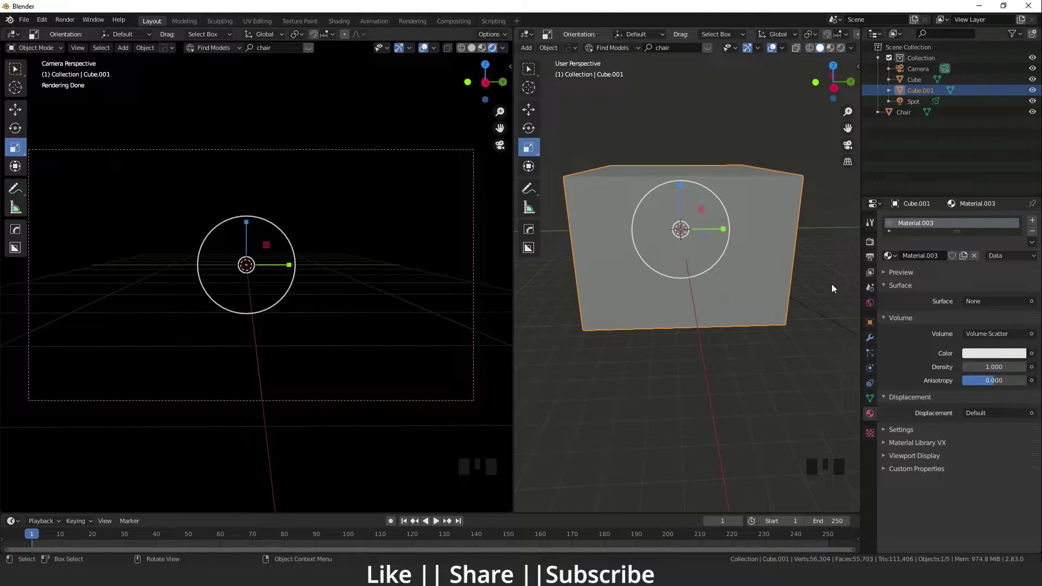
Step: Set the Volume Scatter density of the surrounding cube's material to 0.1
{"action": "scroll", "coordinate": [775, 256], "scroll_direction": "down", "scroll_amount": 2}
{"action": "middle_click_drag", "start_coordinate": [693, 284], "coordinate": [673, 300]}
{"action": "scroll", "coordinate": [686, 302], "scroll_direction": "up", "scroll_amount": 2}
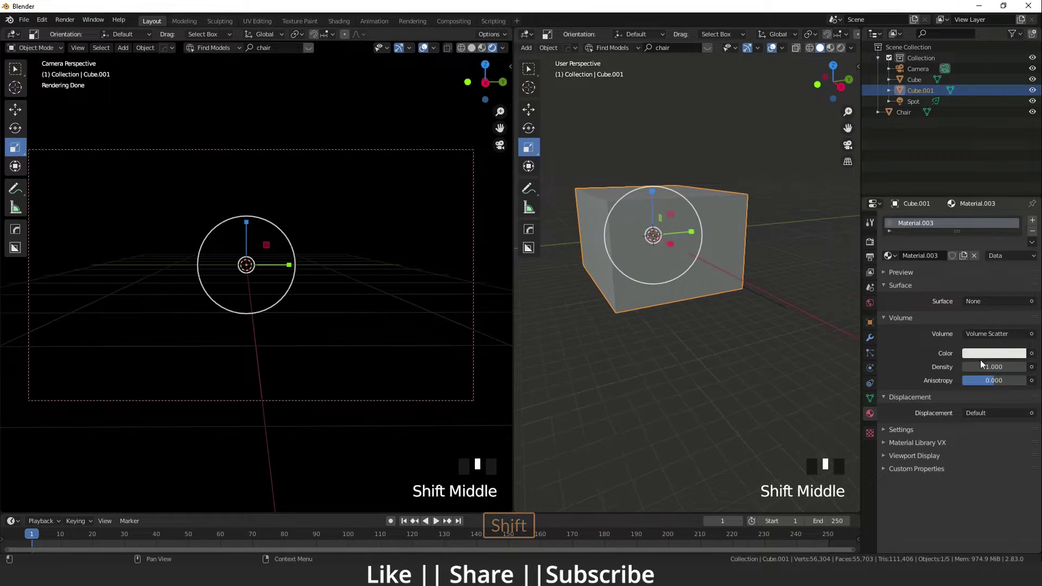
{"action": "left_click", "coordinate": [987, 365]}
{"action": "key", "text": "KP_0"}
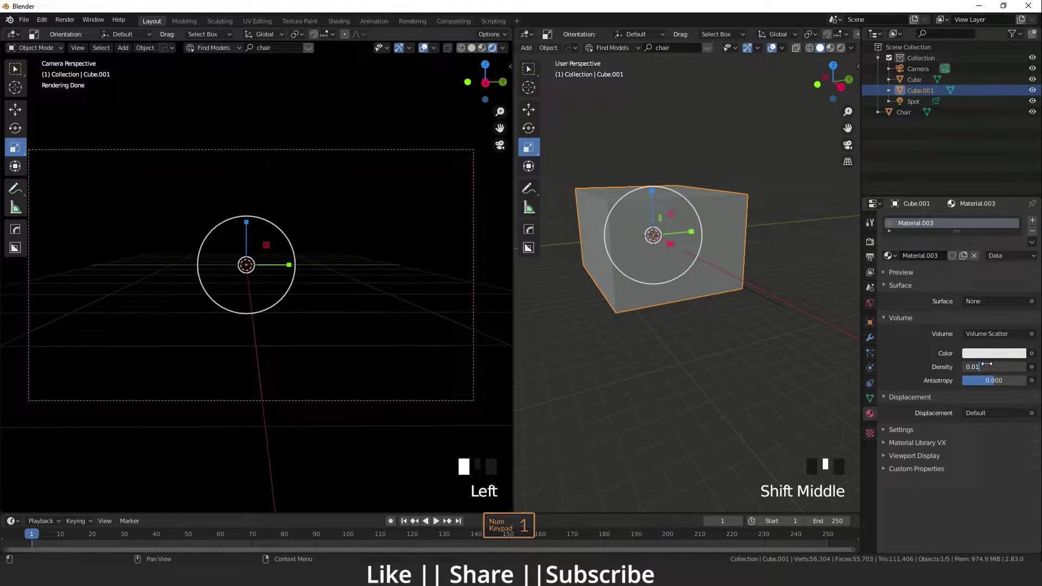
{"action": "key", "text": "BackSpace"}
{"action": "key", "text": "BackSpace"}
{"action": "type", "text": "1"}
{"action": "key", "text": "Return"}
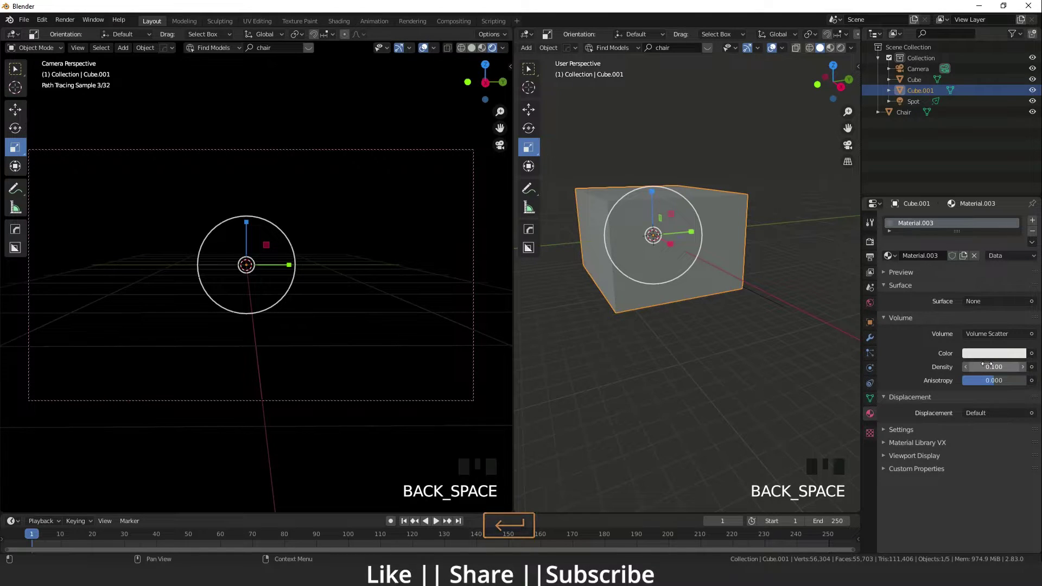
Step: Scale the surrounding volume cube slightly along the X axis
{"action": "scroll", "coordinate": [709, 292], "scroll_direction": "down", "scroll_amount": 4}
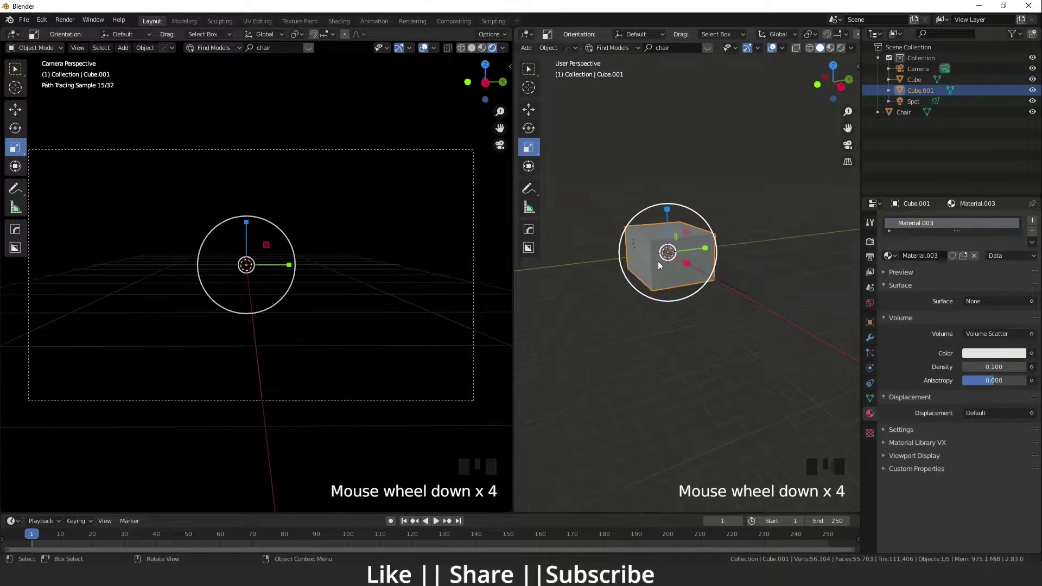
{"action": "middle_click_drag", "start_coordinate": [658, 262], "coordinate": [669, 282]}
{"action": "scroll", "coordinate": [684, 272], "scroll_direction": "up", "scroll_amount": 3}
{"action": "left_click_drag", "start_coordinate": [704, 260], "coordinate": [708, 260]}
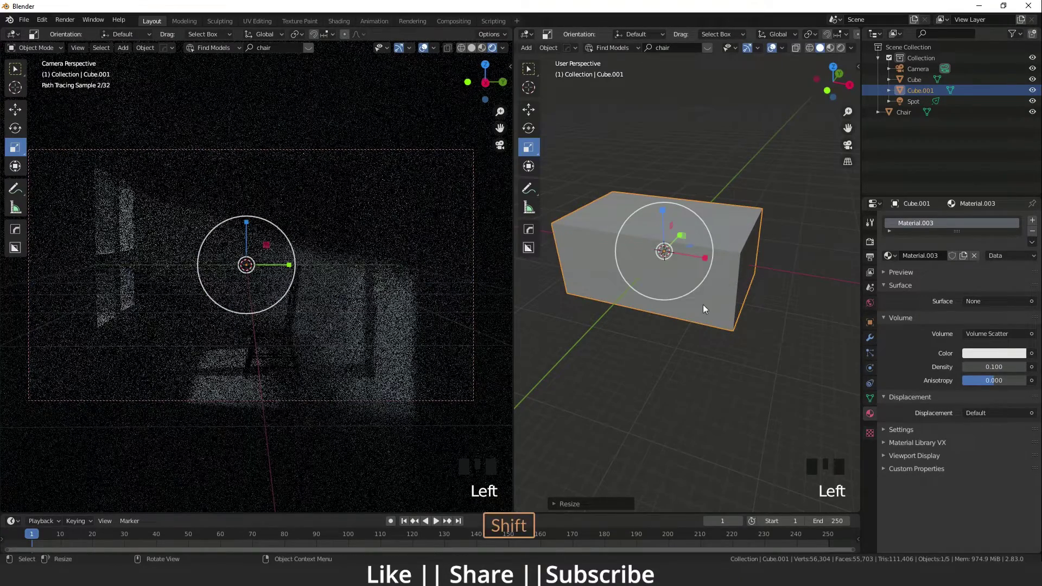
Step: Set the Volume Scatter density of the surrounding cube's material to 0.08
{"action": "middle_click_drag", "start_coordinate": [691, 358], "coordinate": [696, 329], "text": "shift"}
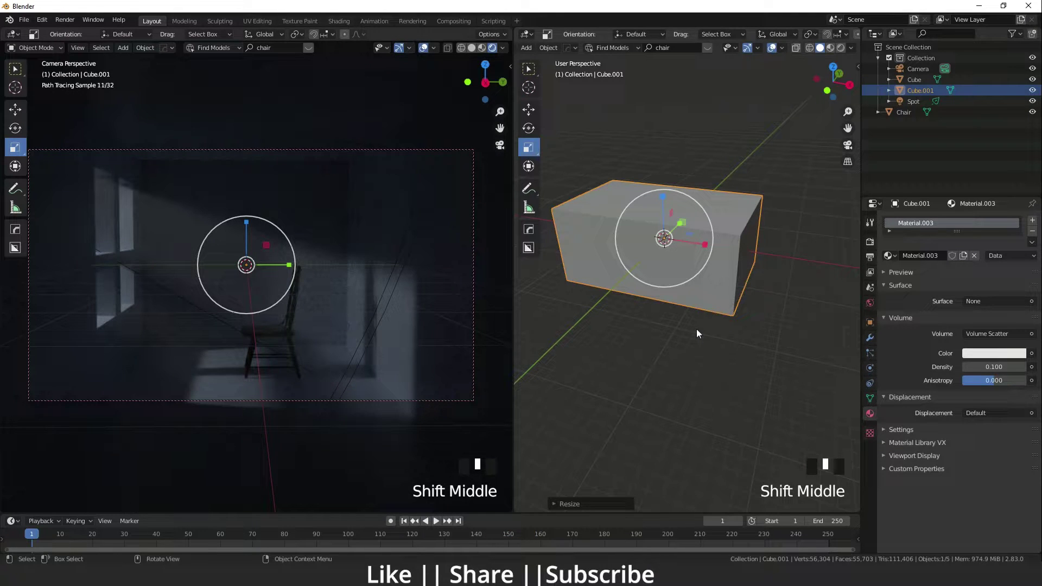
{"action": "middle_click_drag", "start_coordinate": [730, 336], "coordinate": [602, 337]}
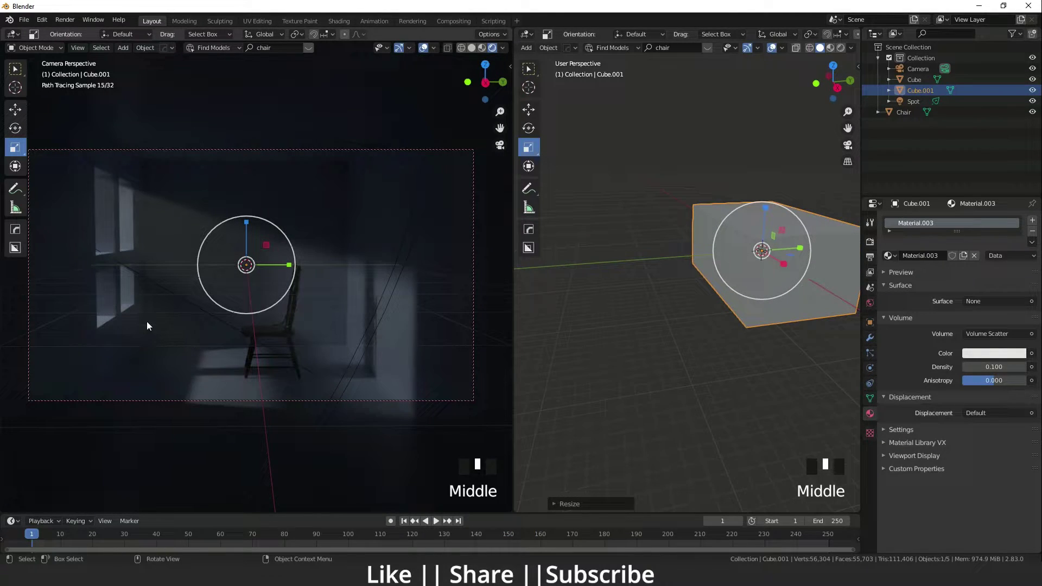
{"action": "middle_click_drag", "start_coordinate": [737, 375], "coordinate": [705, 224], "text": "shift"}
{"action": "scroll", "coordinate": [713, 279], "scroll_direction": "up", "scroll_amount": 3}
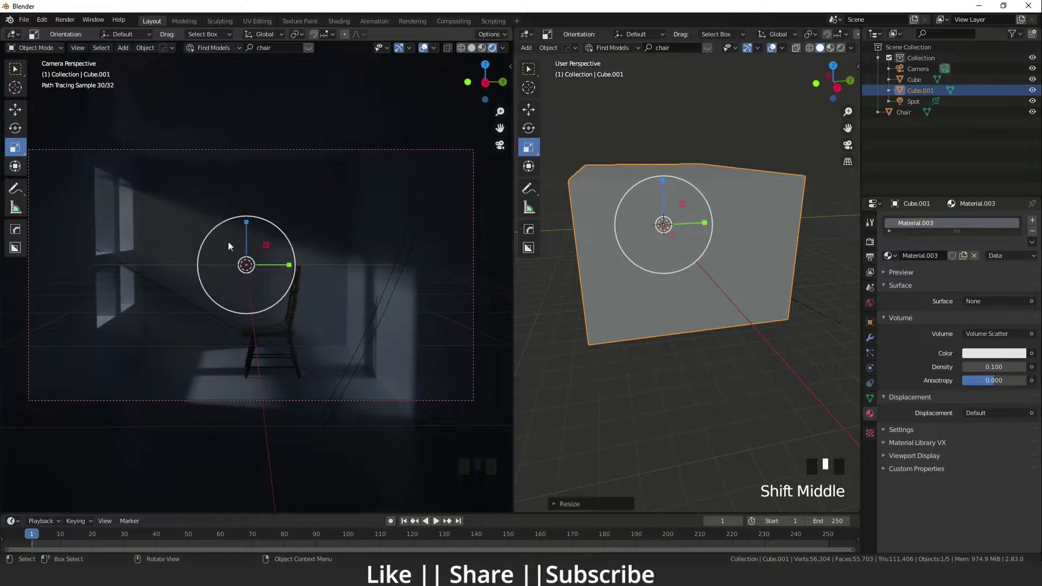
{"action": "left_click", "coordinate": [728, 286]}
{"action": "left_click", "coordinate": [998, 368]}
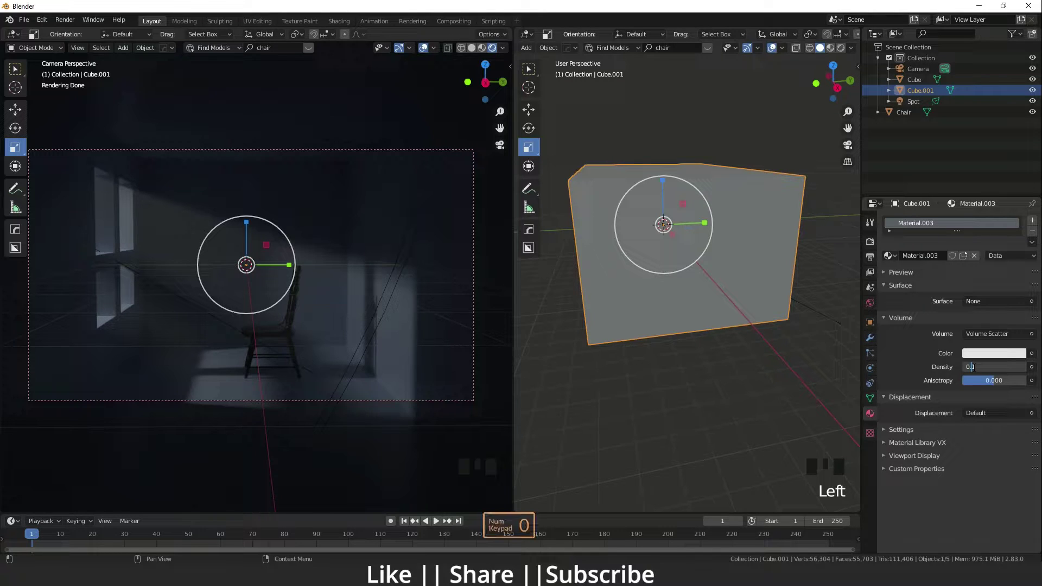
{"action": "key", "text": "Right"}
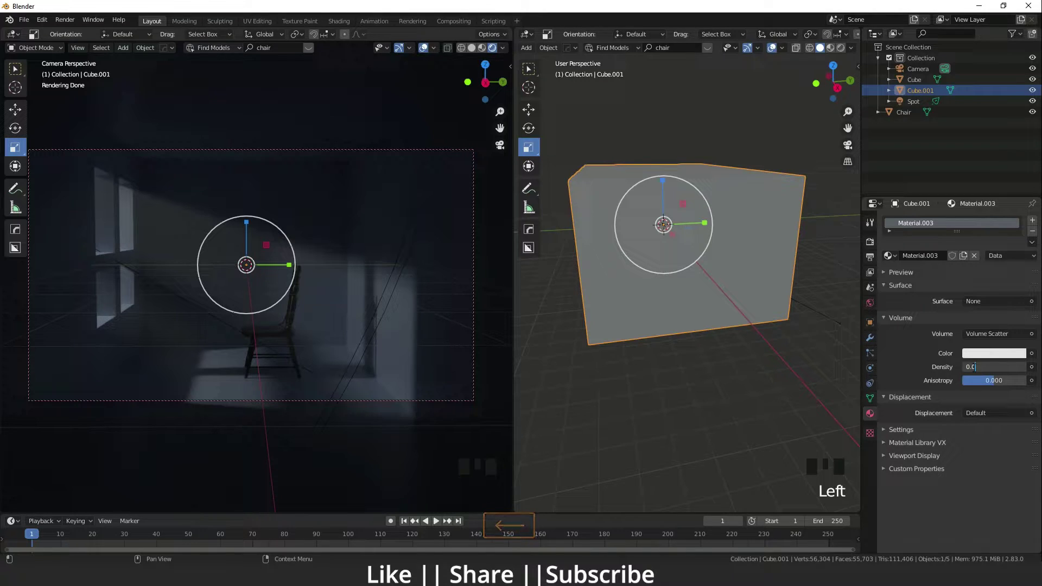
{"action": "key", "text": "Return"}
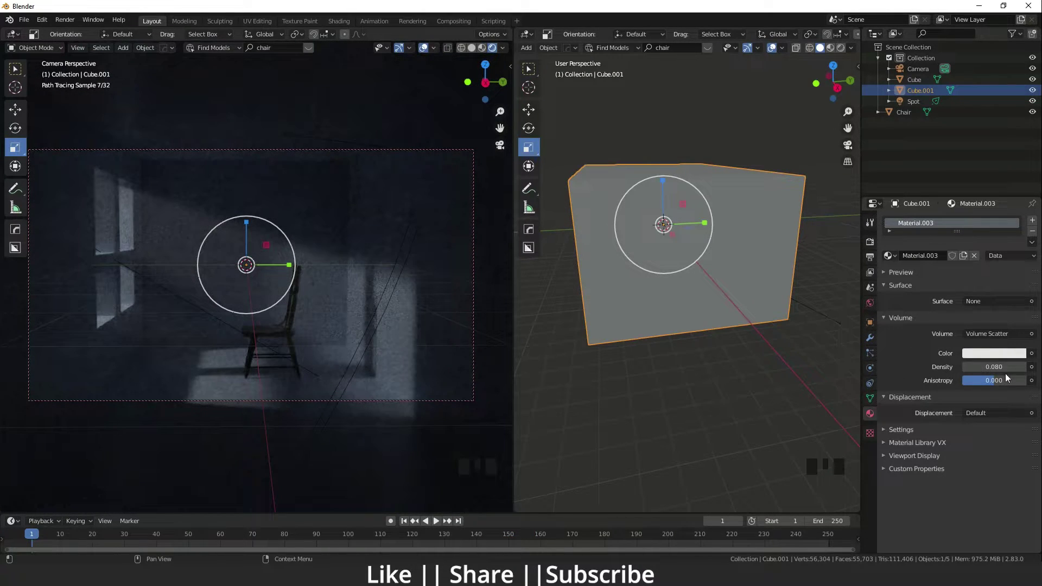
Step: Reduce the Volume Scatter density of the surrounding cube's material to 0.05
{"action": "left_click", "coordinate": [997, 367]}
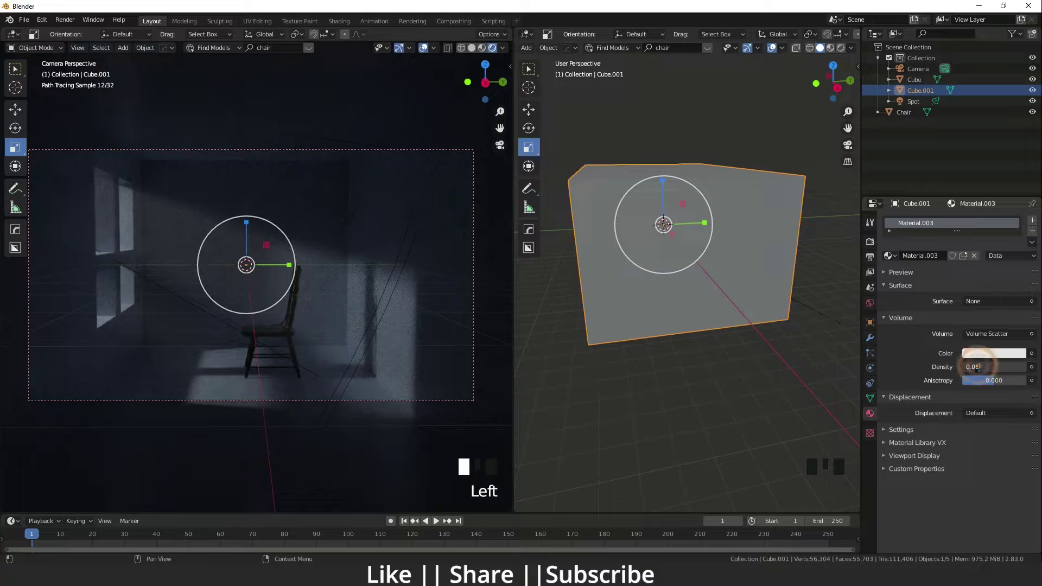
{"action": "type", "text": "0.05"}
{"action": "key", "text": "Return"}
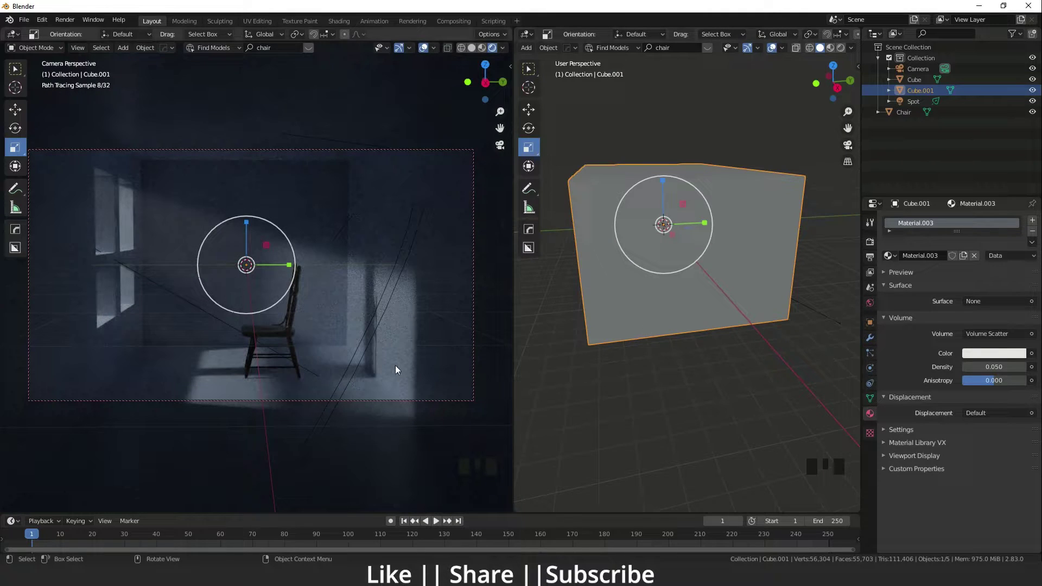
Step: Check that Denoising and its OptiX AI-Accelerated option are enabled for the view layer
{"action": "left_click", "coordinate": [870, 272]}
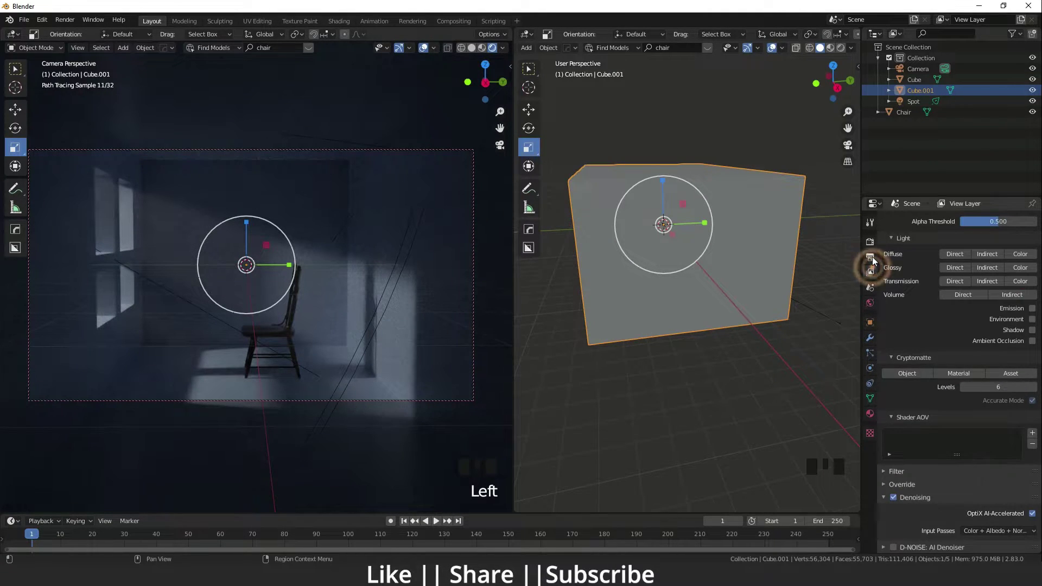
{"action": "left_click", "coordinate": [871, 256]}
{"action": "left_click", "coordinate": [870, 272]}
{"action": "scroll", "coordinate": [905, 475], "scroll_direction": "down", "scroll_amount": 2}
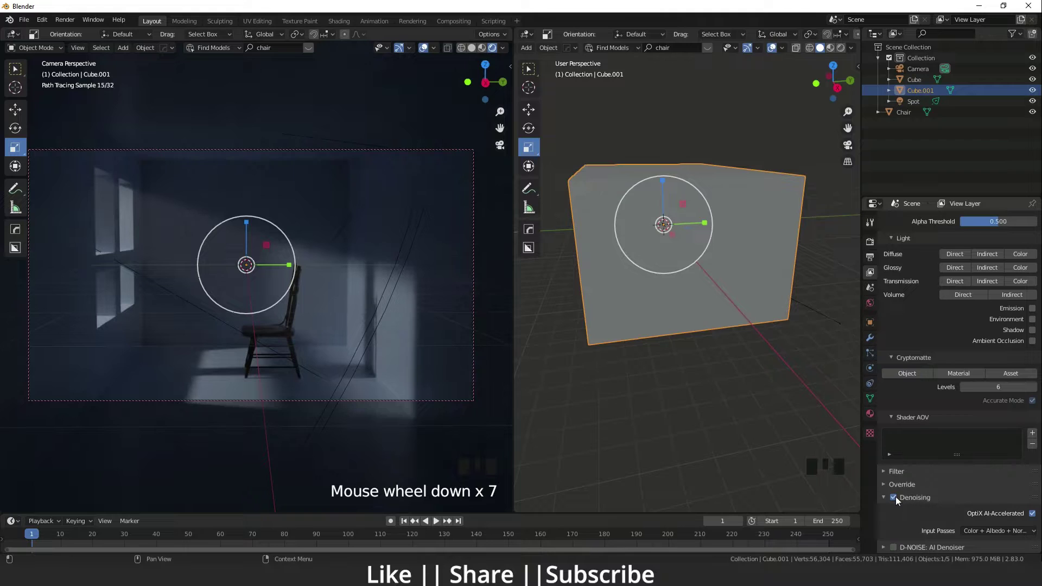
{"action": "left_click", "coordinate": [896, 497]}
{"action": "left_click", "coordinate": [896, 496]}
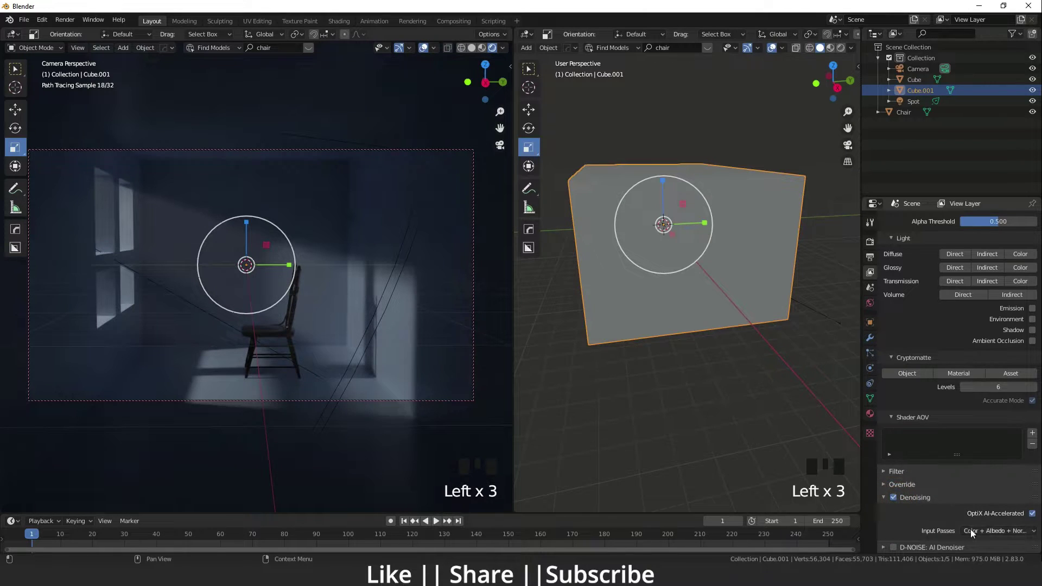
{"action": "left_click", "coordinate": [1032, 513]}
{"action": "left_click", "coordinate": [1033, 513]}
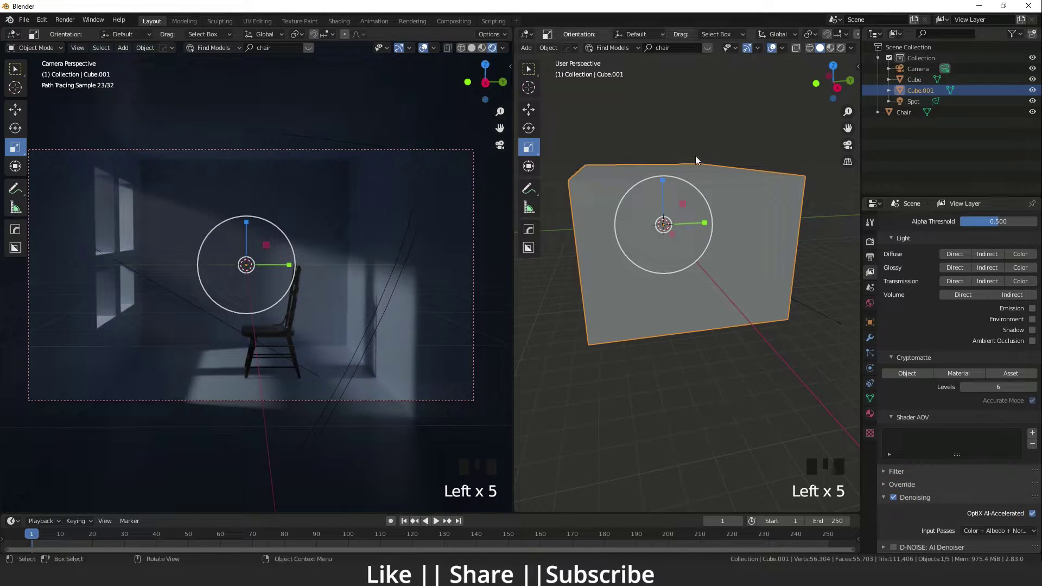
Step: Deselect the surrounding cube and examine it from several angles alongside the light beam in the camera preview
{"action": "left_click", "coordinate": [610, 389]}
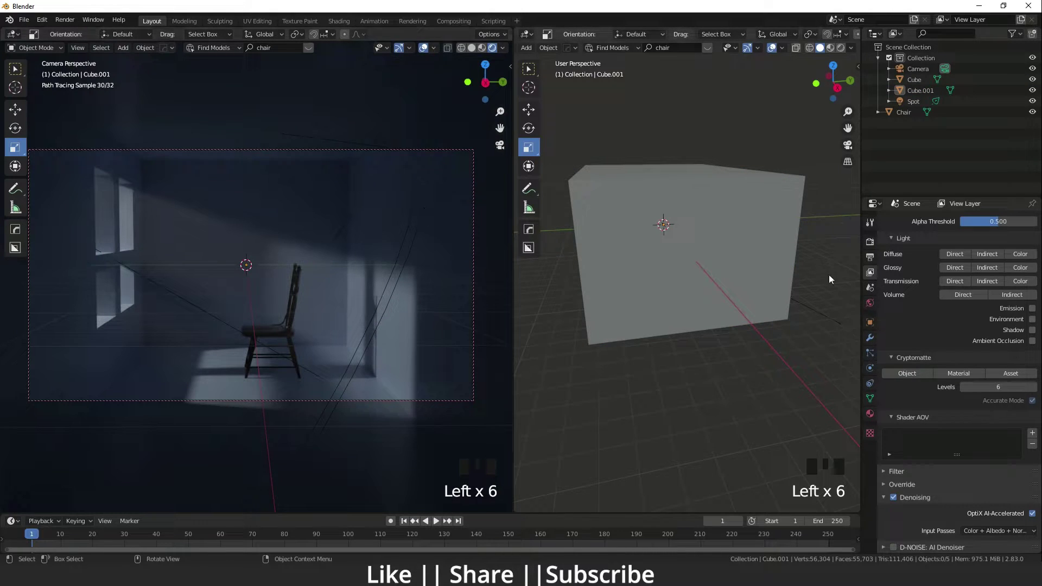
{"action": "scroll", "coordinate": [692, 267], "scroll_direction": "down", "scroll_amount": 2}
{"action": "middle_click_drag", "start_coordinate": [692, 267], "coordinate": [694, 245], "text": "shift"}
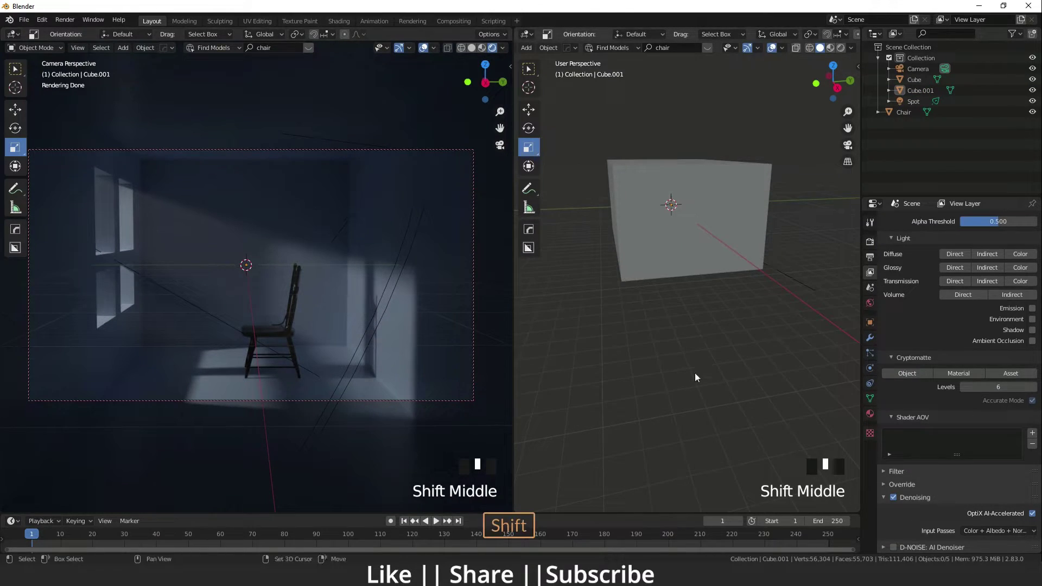
{"action": "middle_click_drag", "start_coordinate": [695, 373], "coordinate": [696, 302], "text": "shift"}
{"action": "scroll", "coordinate": [673, 279], "scroll_direction": "up", "scroll_amount": 2}
{"action": "scroll", "coordinate": [638, 293], "scroll_direction": "down", "scroll_amount": 1}
{"action": "middle_click_drag", "start_coordinate": [635, 329], "coordinate": [652, 252]}
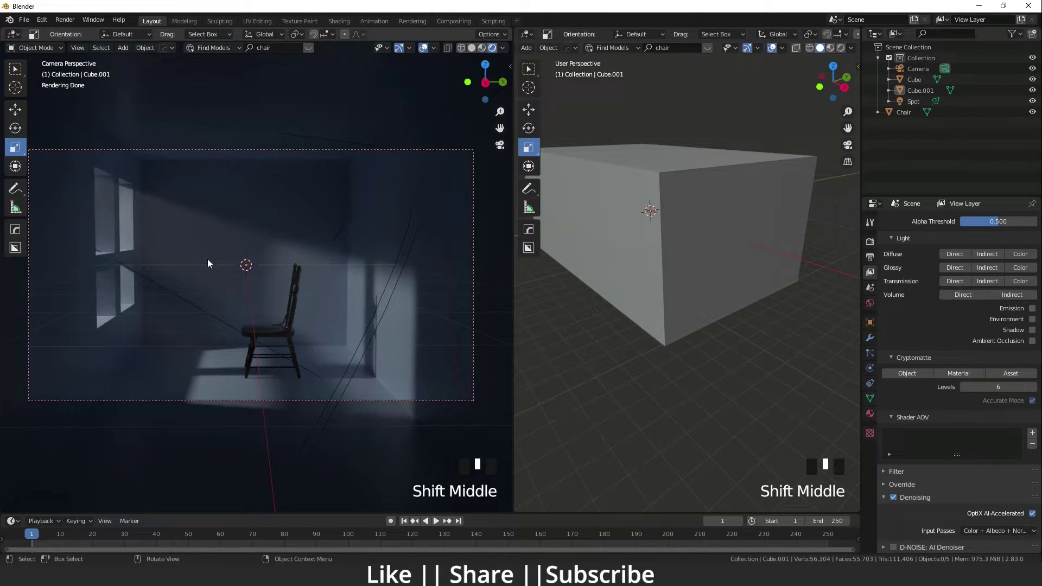
{"action": "scroll", "coordinate": [624, 298], "scroll_direction": "down", "scroll_amount": 2}
{"action": "middle_click_drag", "start_coordinate": [624, 298], "coordinate": [655, 279]}
Step: Reselect the surrounding cube and compare Volume Scatter densities of 0, 0.1 and 0.01 in its material
{"action": "left_click", "coordinate": [655, 279]}
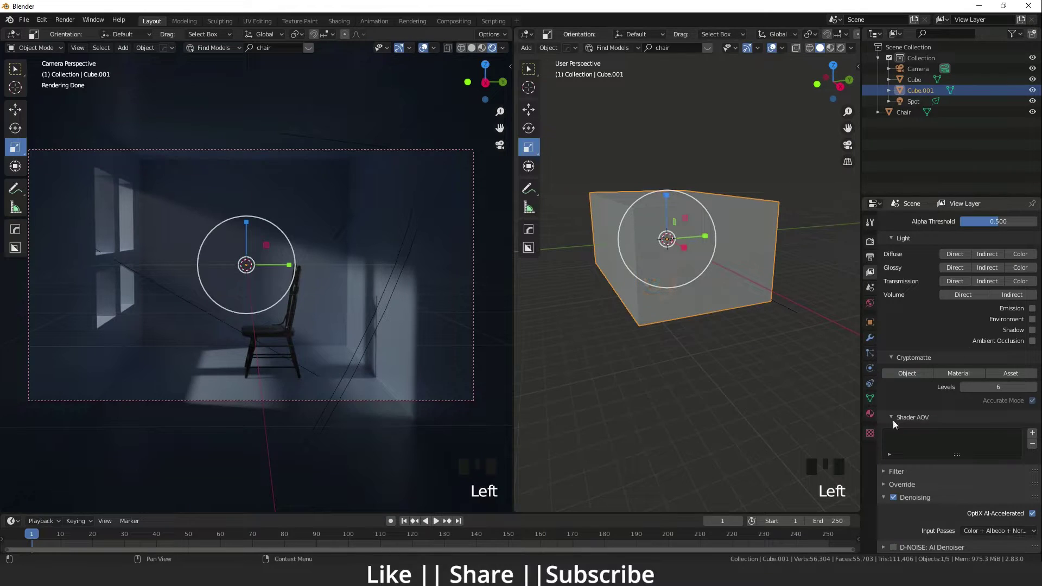
{"action": "left_click", "coordinate": [871, 414]}
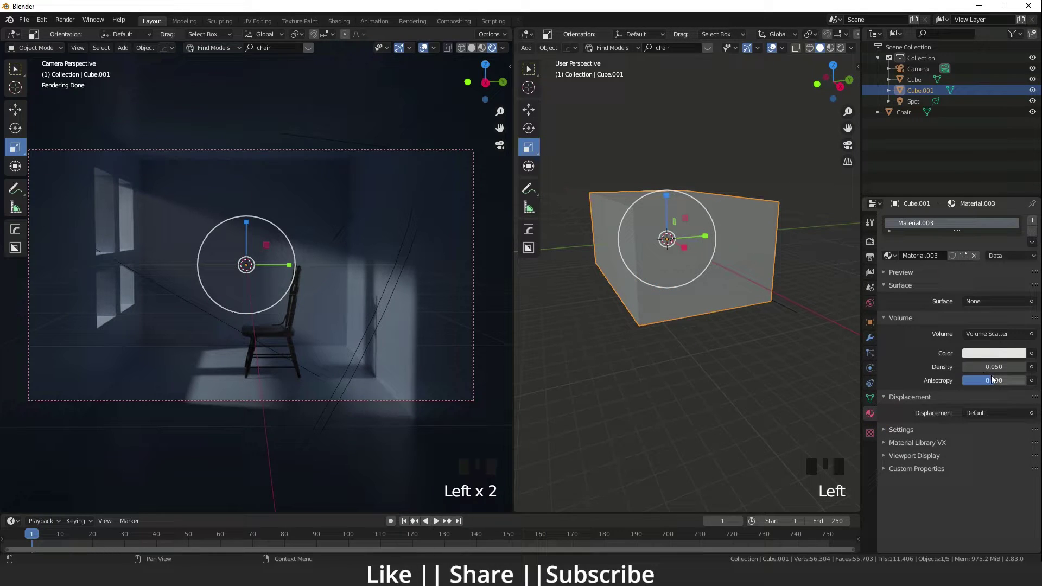
{"action": "left_click_drag", "start_coordinate": [998, 369], "coordinate": [1001, 368]}
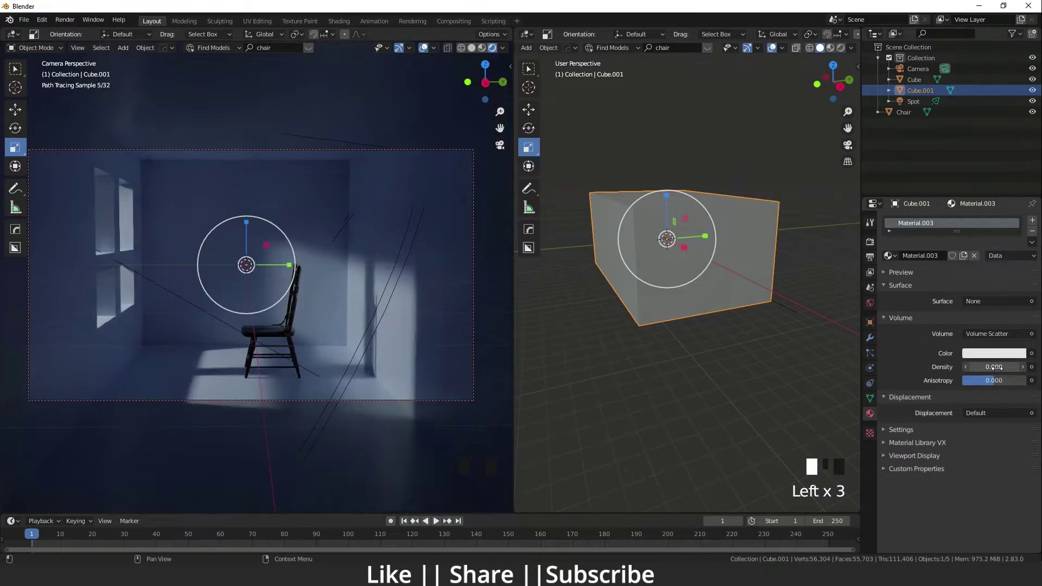
{"action": "left_click", "coordinate": [1023, 369]}
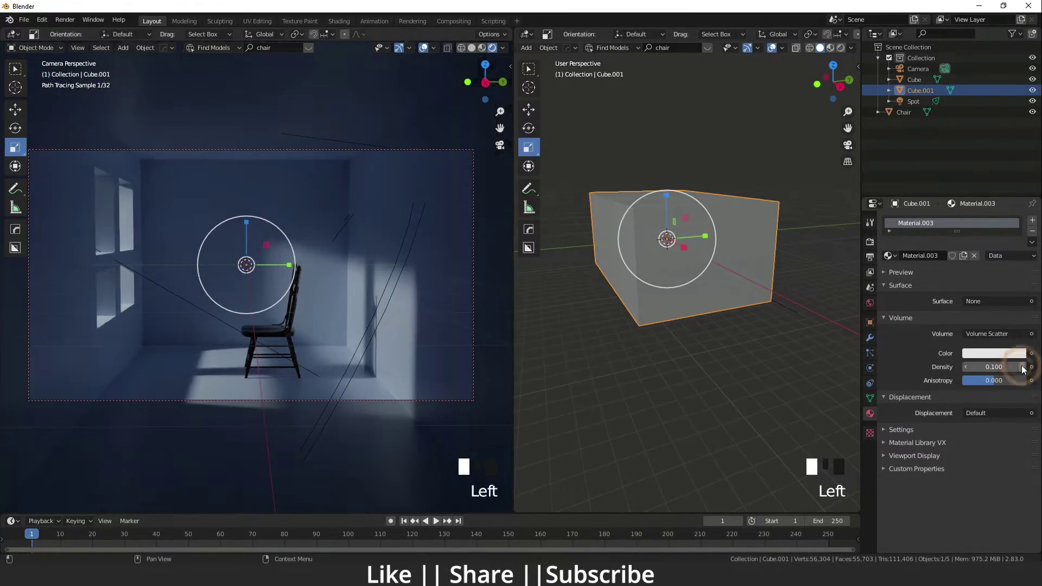
{"action": "left_click", "coordinate": [1004, 367]}
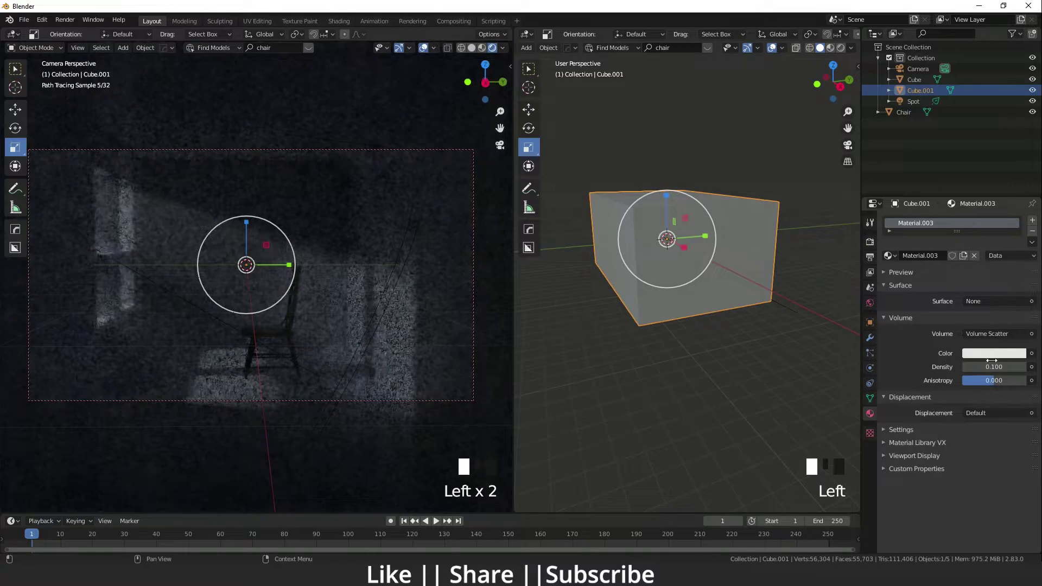
{"action": "left_click", "coordinate": [1003, 367]}
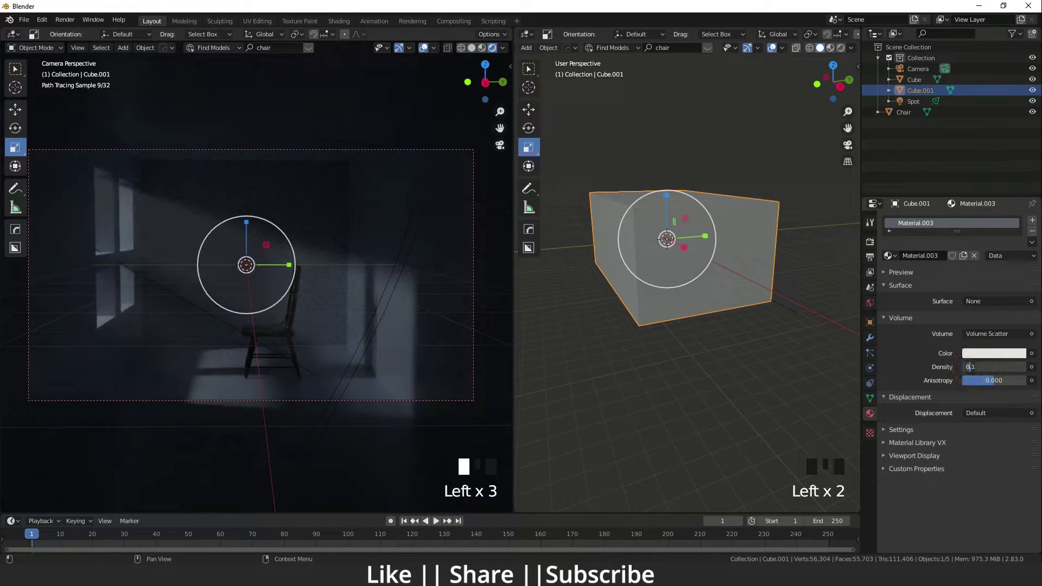
{"action": "left_click", "coordinate": [975, 367]}
{"action": "type", "text": "0"}
{"action": "key", "text": "Return"}
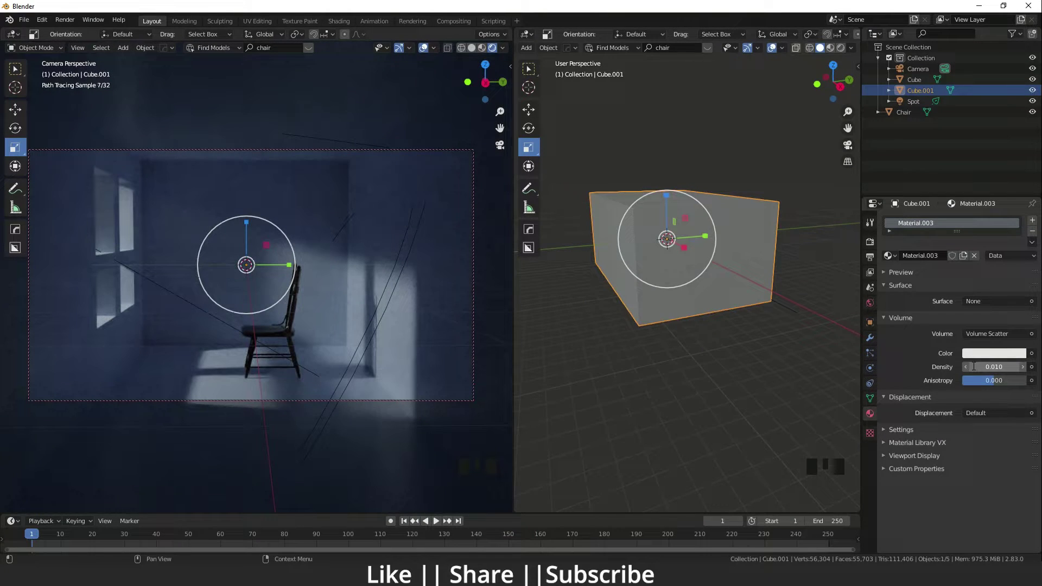
Step: Set the Volume Scatter density back to 0.05 and deselect the surrounding cube
{"action": "left_click", "coordinate": [977, 367]}
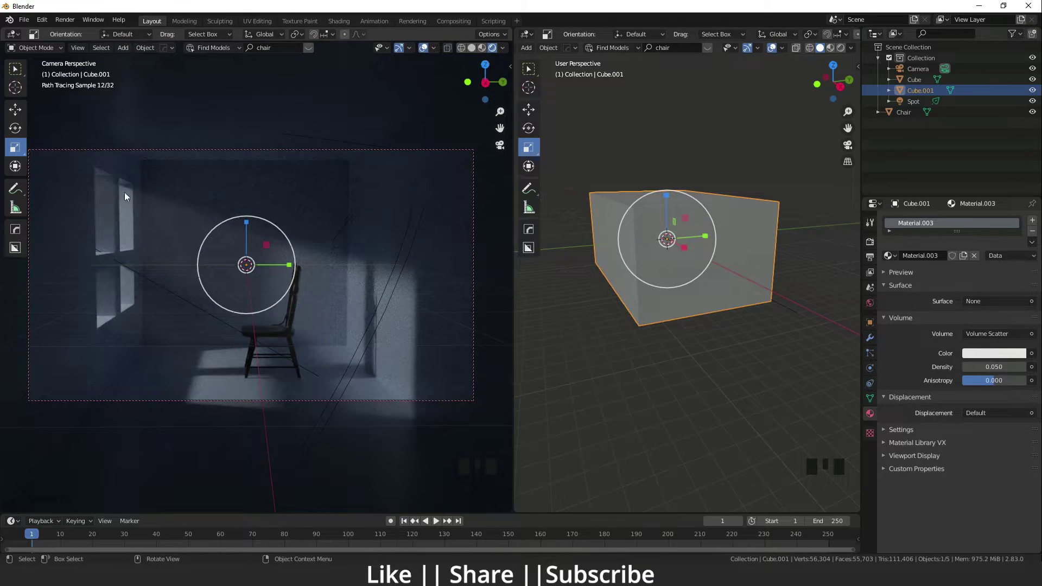
{"action": "left_click", "coordinate": [624, 359]}
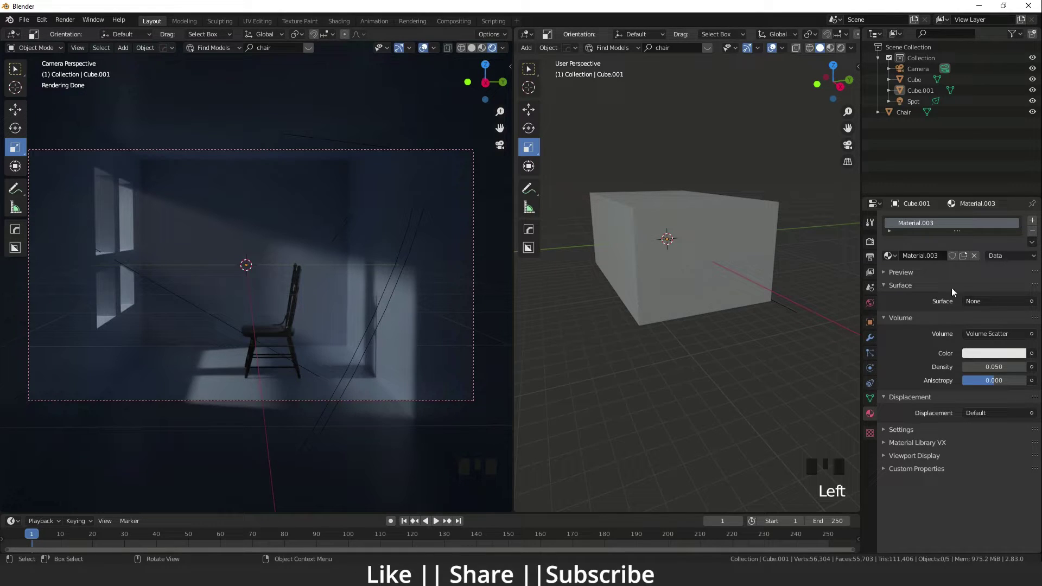
Step: Enable the D-NOISE: AI Denoiser for the view layer and render the image from the camera
{"action": "left_click", "coordinate": [871, 272]}
{"action": "scroll", "coordinate": [931, 478], "scroll_direction": "down", "scroll_amount": 2}
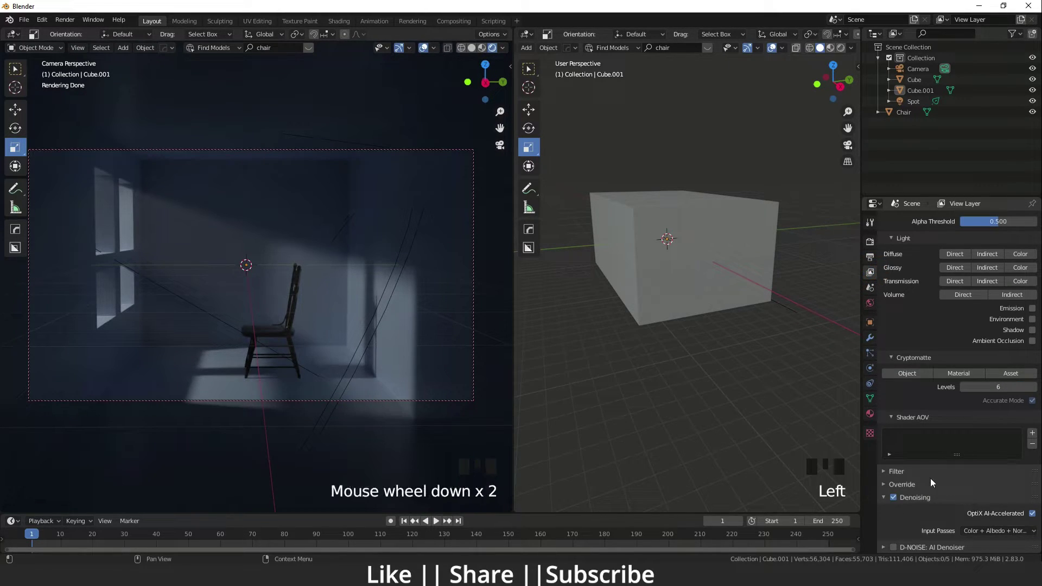
{"action": "scroll", "coordinate": [931, 477], "scroll_direction": "down", "scroll_amount": 2}
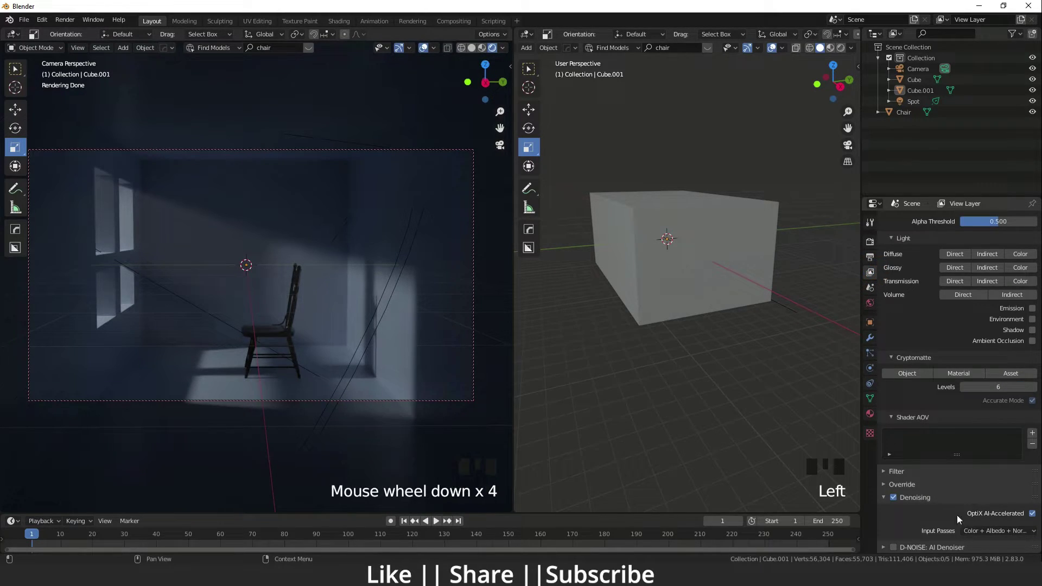
{"action": "left_click", "coordinate": [894, 547]}
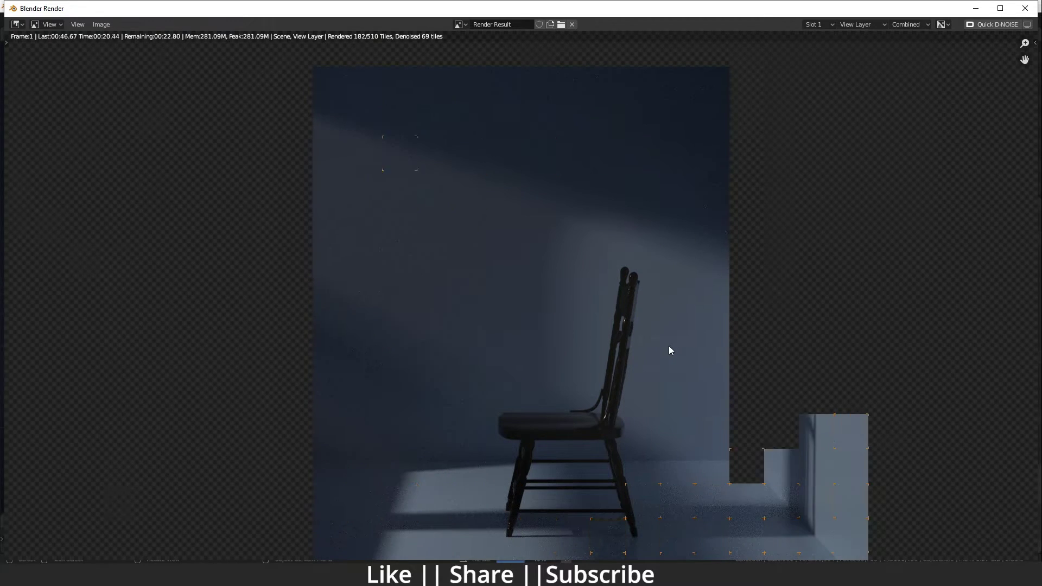
Step: Examine the window, the light beam and the chair's shadows in the render result
{"action": "scroll", "coordinate": [669, 351], "scroll_direction": "down", "scroll_amount": 2}
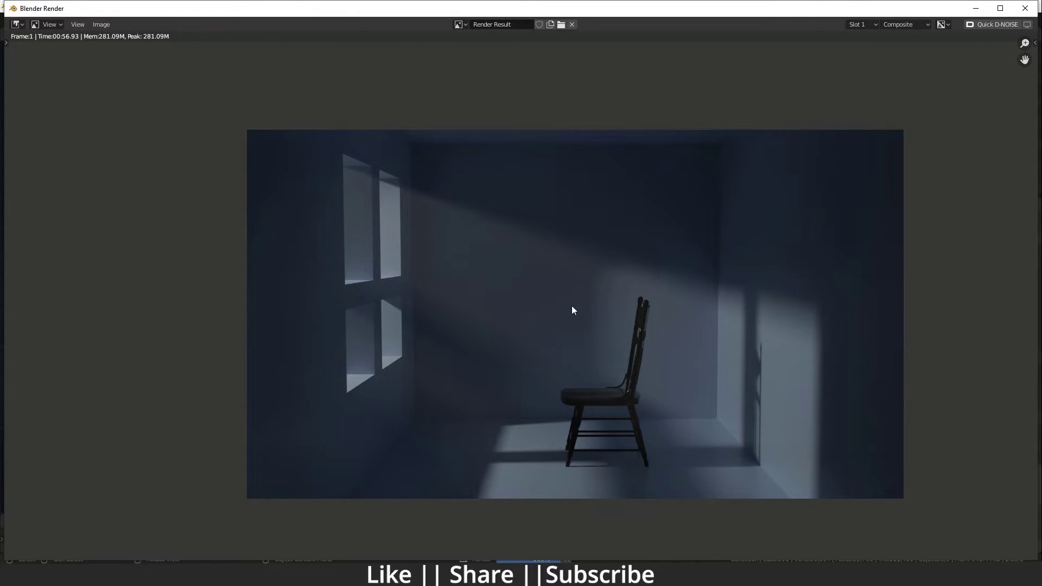
{"action": "scroll", "coordinate": [572, 307], "scroll_direction": "up", "scroll_amount": 2}
{"action": "middle_click_drag", "start_coordinate": [601, 370], "coordinate": [555, 312], "text": "shift"}
{"action": "scroll", "coordinate": [599, 320], "scroll_direction": "down", "scroll_amount": 2}
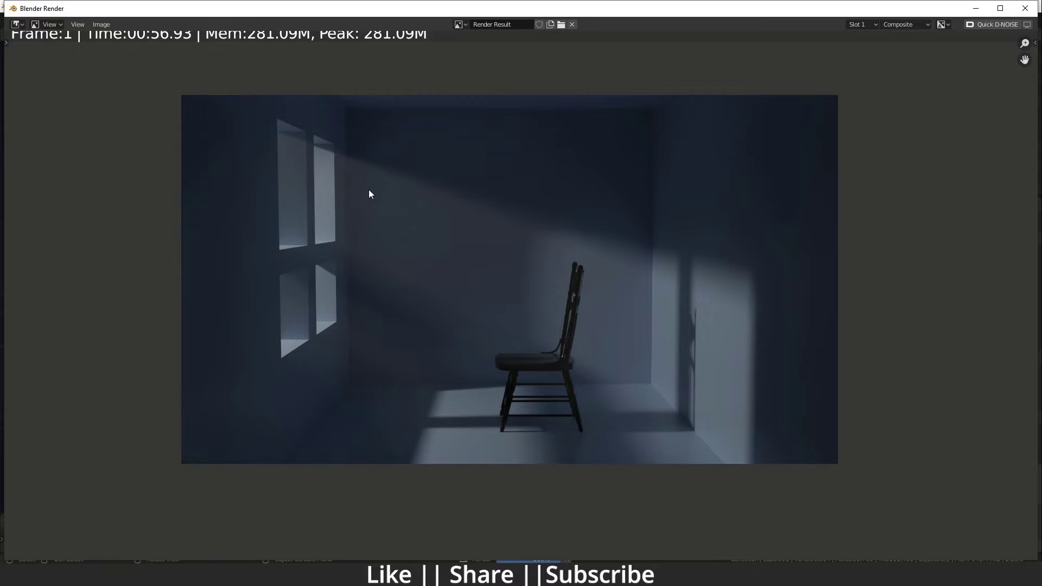
{"action": "scroll", "coordinate": [366, 218], "scroll_direction": "up", "scroll_amount": 2}
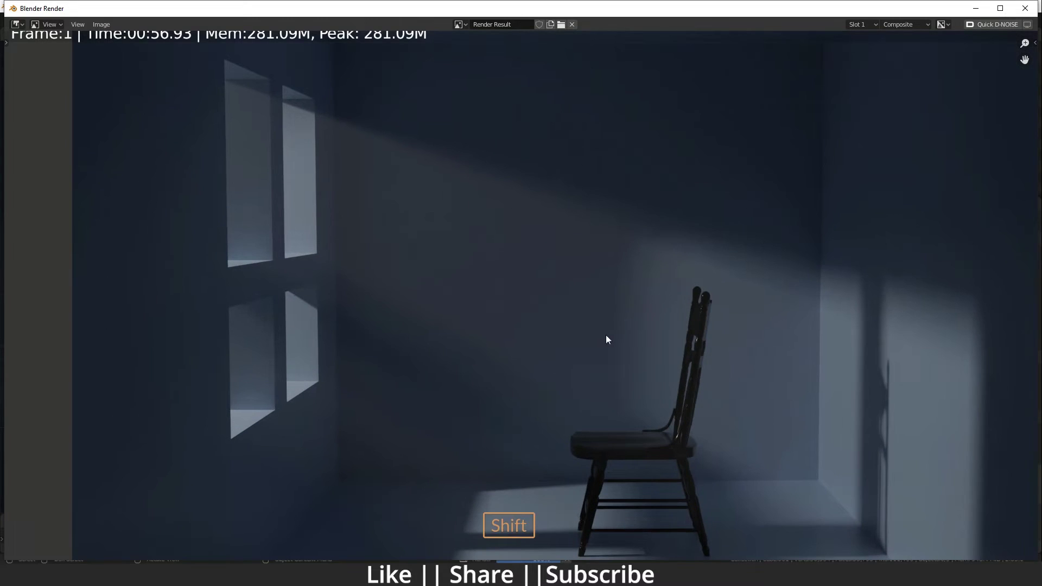
{"action": "middle_click_drag", "start_coordinate": [650, 378], "coordinate": [547, 266], "text": "shift"}
{"action": "scroll", "coordinate": [319, 169], "scroll_direction": "down", "scroll_amount": 2}
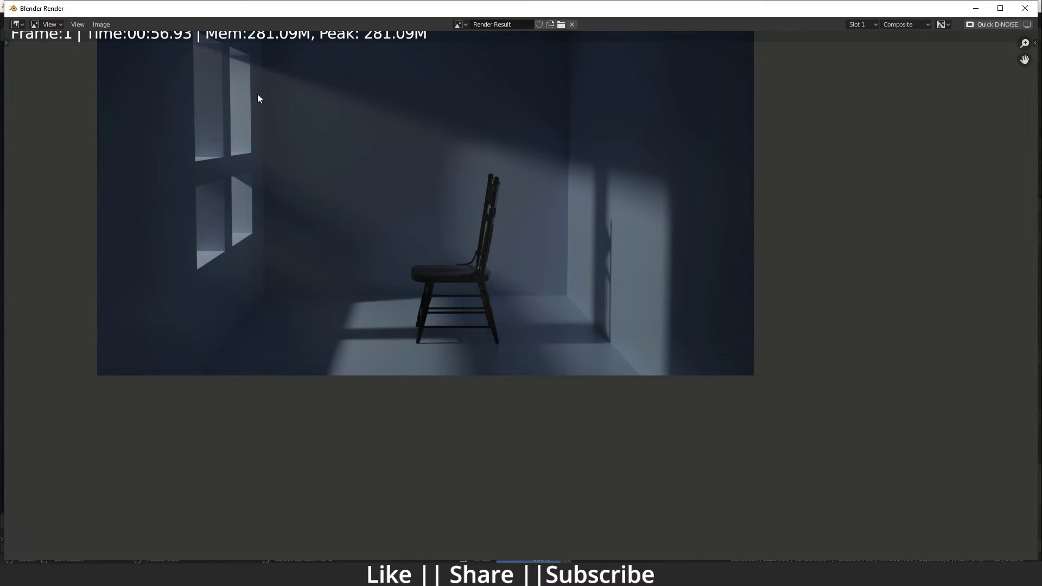
{"action": "scroll", "coordinate": [309, 163], "scroll_direction": "up", "scroll_amount": 1}
{"action": "middle_click_drag", "start_coordinate": [286, 142], "coordinate": [344, 197], "text": "shift"}
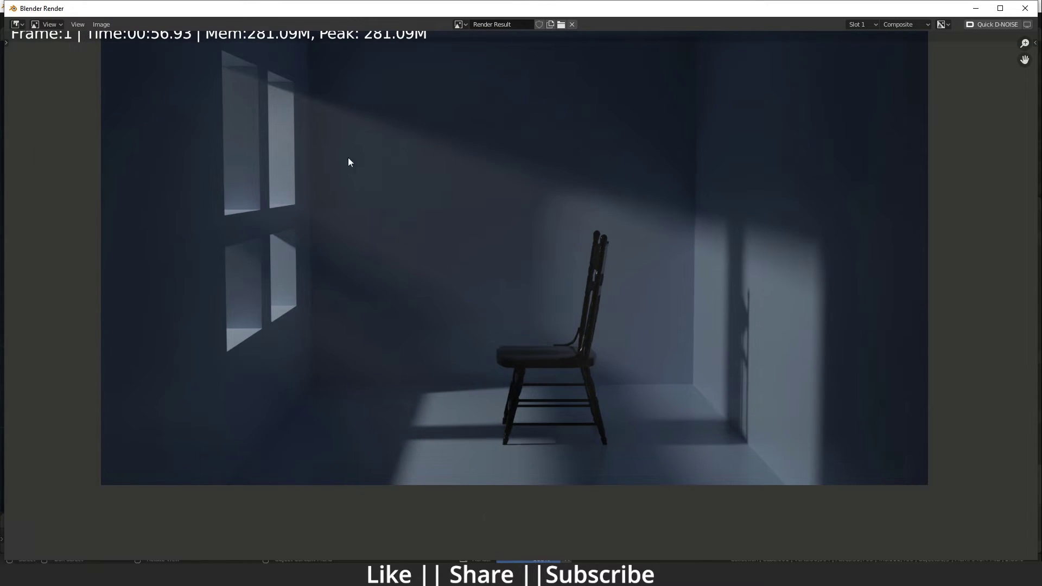
{"action": "middle_click_drag", "start_coordinate": [569, 278], "coordinate": [558, 327], "text": "shift"}
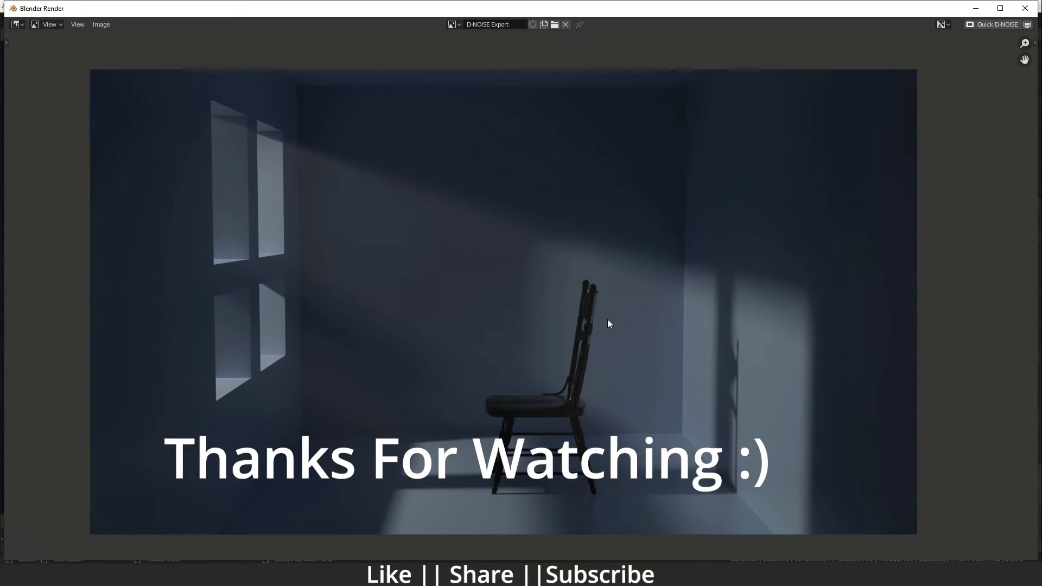
Step: Inspect the denoised D-NOISE Export image around the chair and the light beam
{"action": "scroll", "coordinate": [601, 339], "scroll_direction": "up", "scroll_amount": 2}
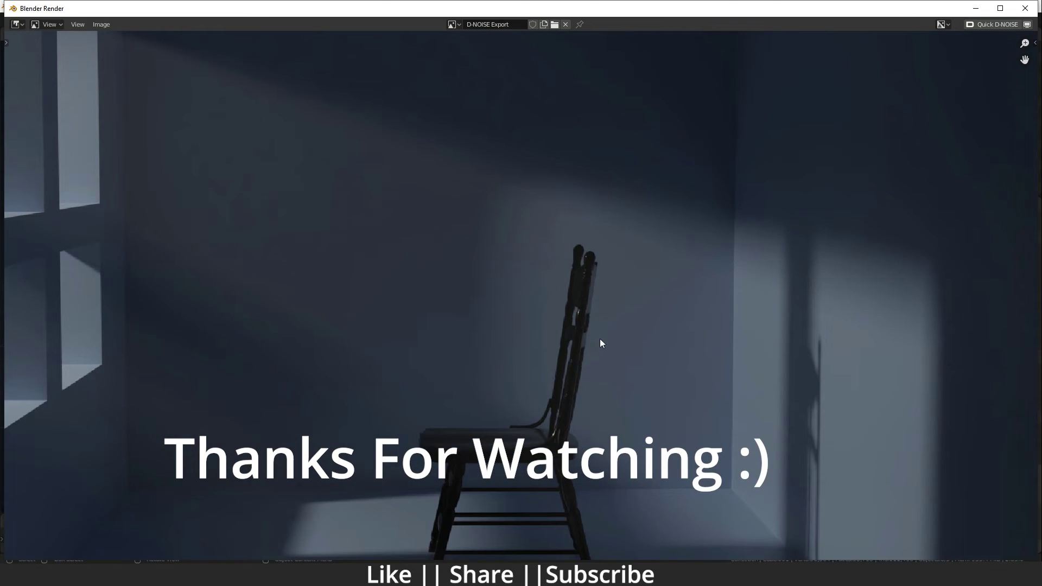
{"action": "scroll", "coordinate": [604, 334], "scroll_direction": "down", "scroll_amount": 2}
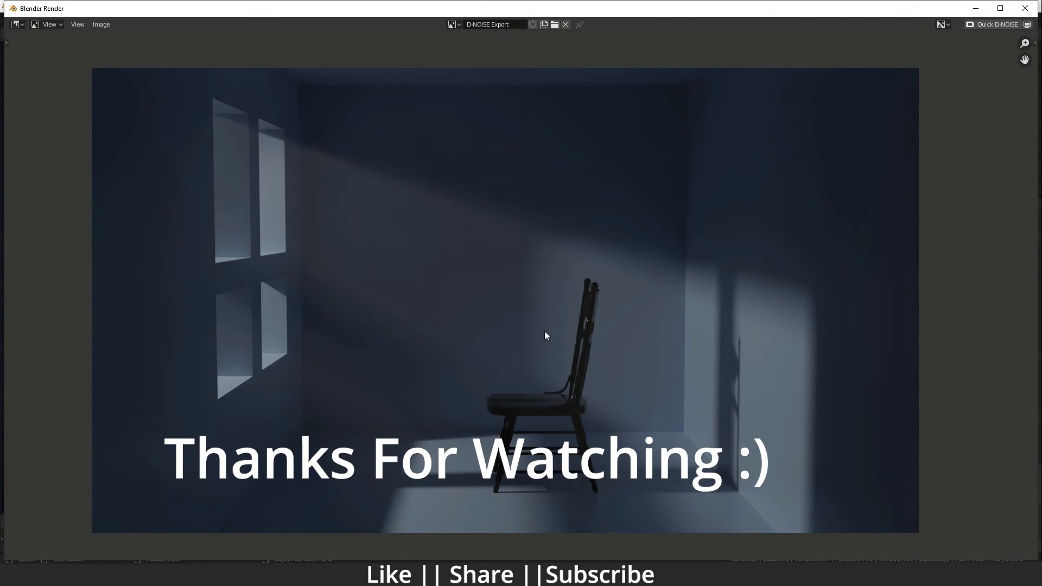
{"action": "scroll", "coordinate": [547, 337], "scroll_direction": "down", "scroll_amount": 2}
{"action": "scroll", "coordinate": [552, 373], "scroll_direction": "up", "scroll_amount": 2}
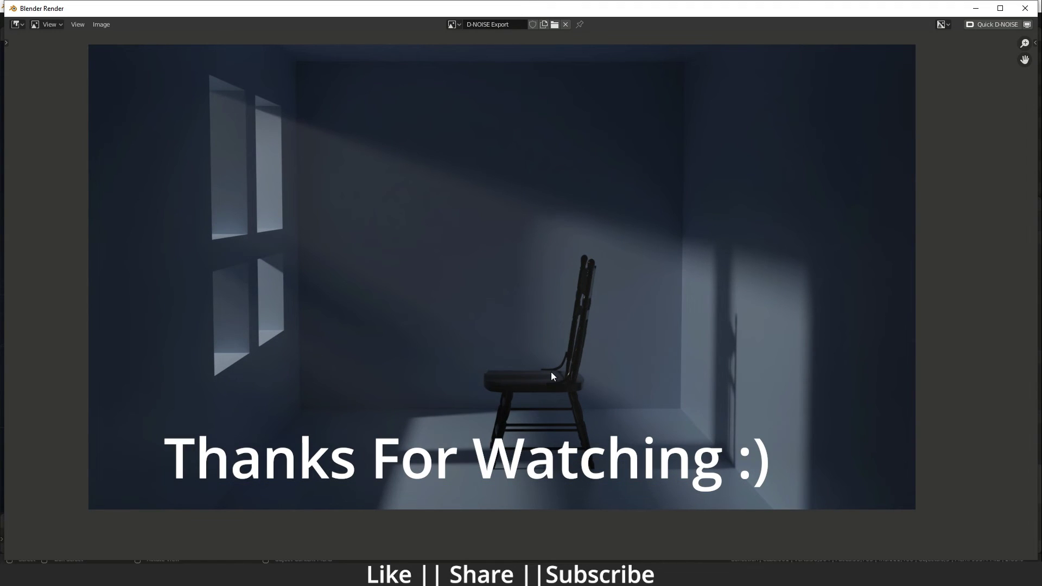